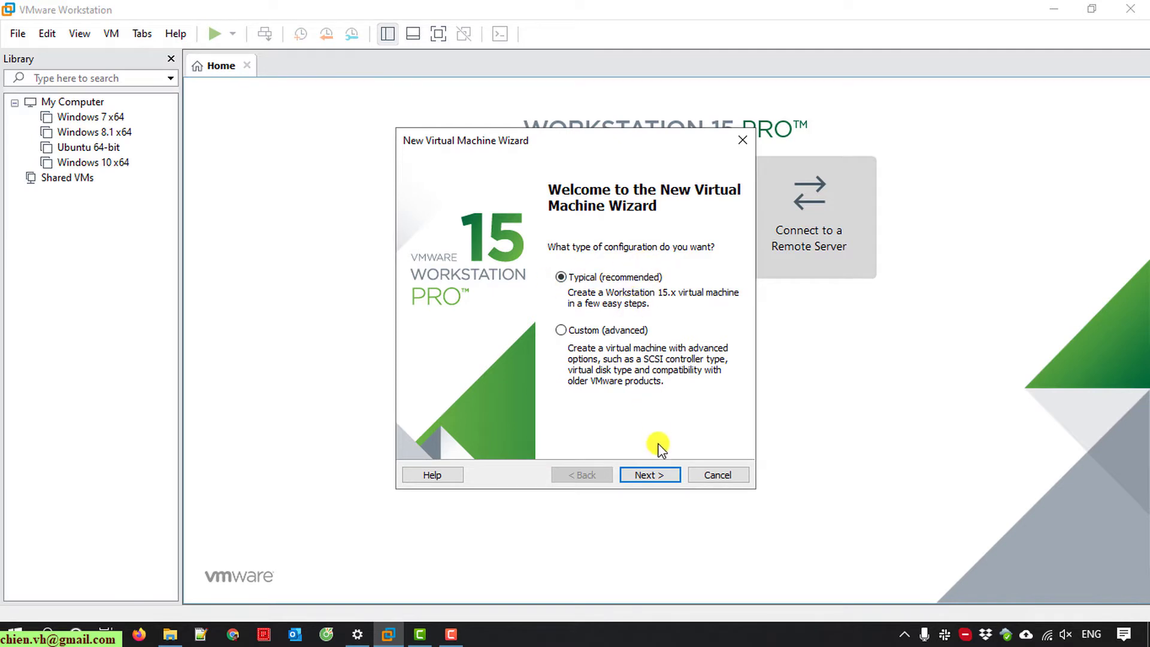
# - Choose to install the OS later and set the guest to Microsoft Windows, Windows Server 2012
pyautogui.click(656, 475)
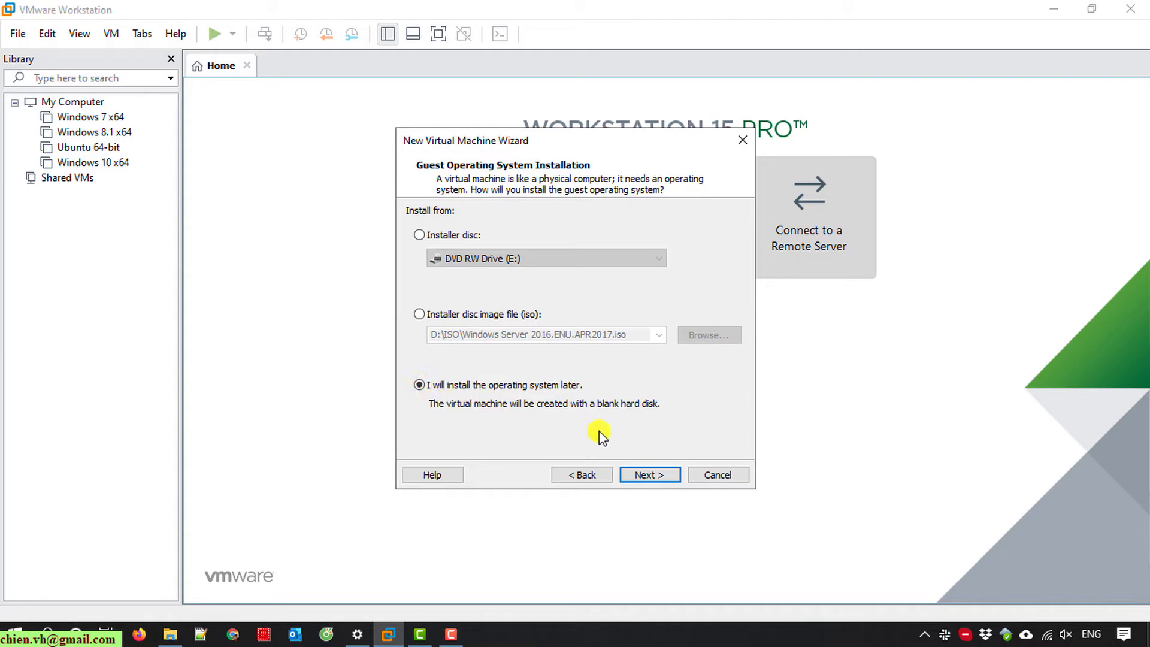
pyautogui.click(649, 476)
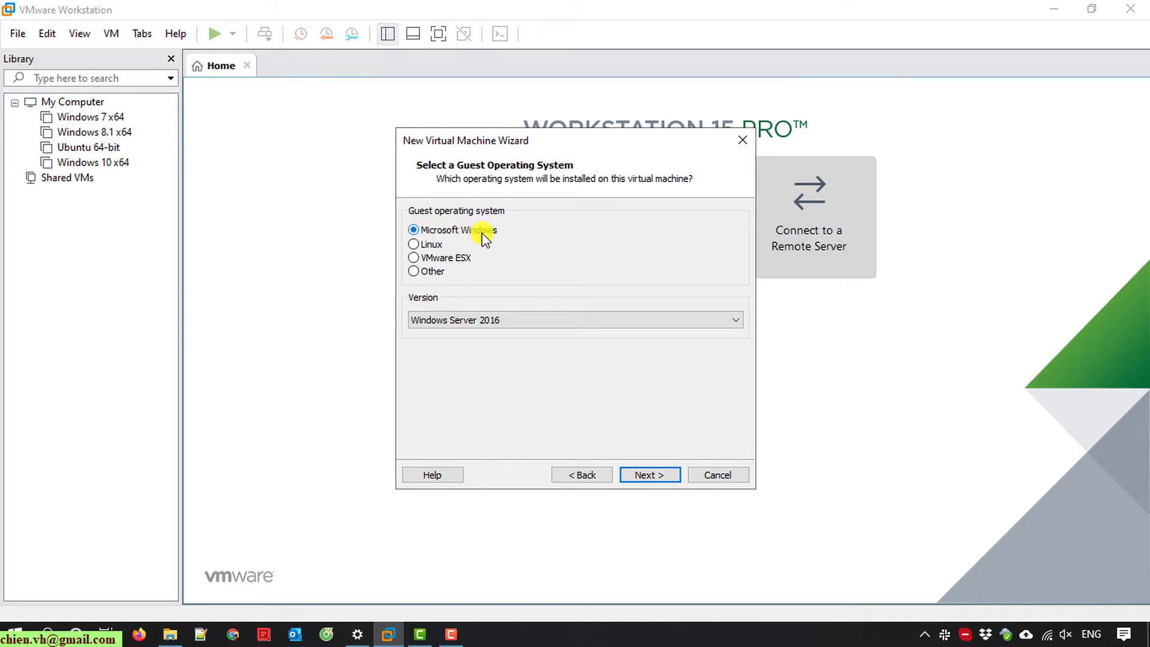
pyautogui.click(470, 319)
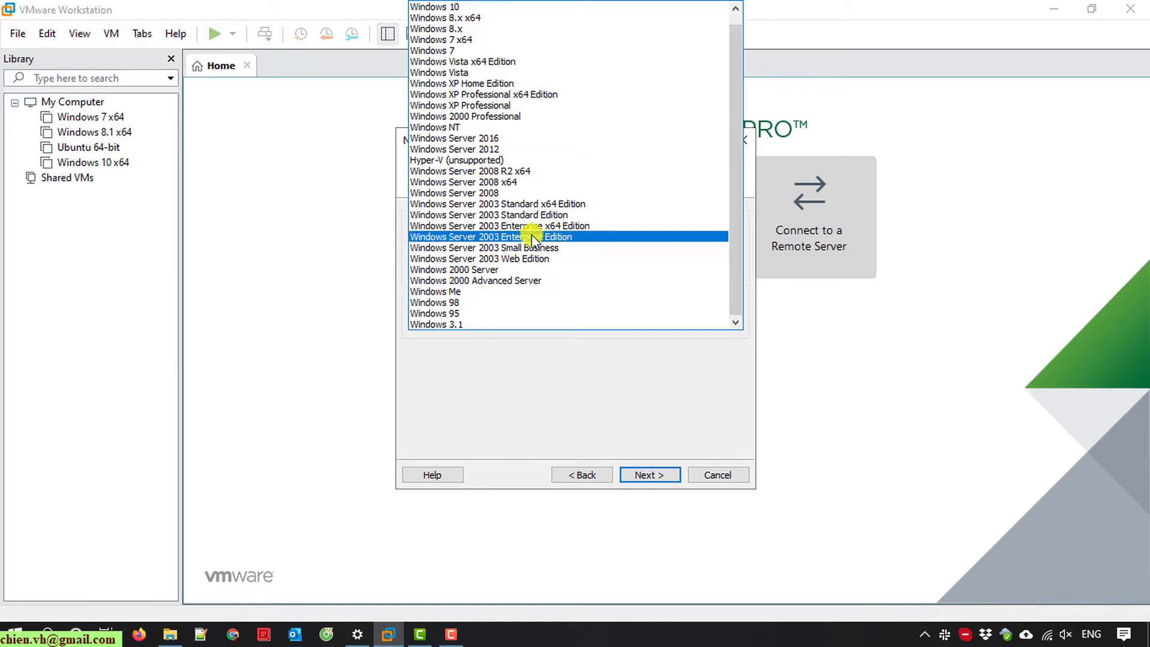
pyautogui.moveTo(734, 176); pyautogui.dragTo(737, 152)
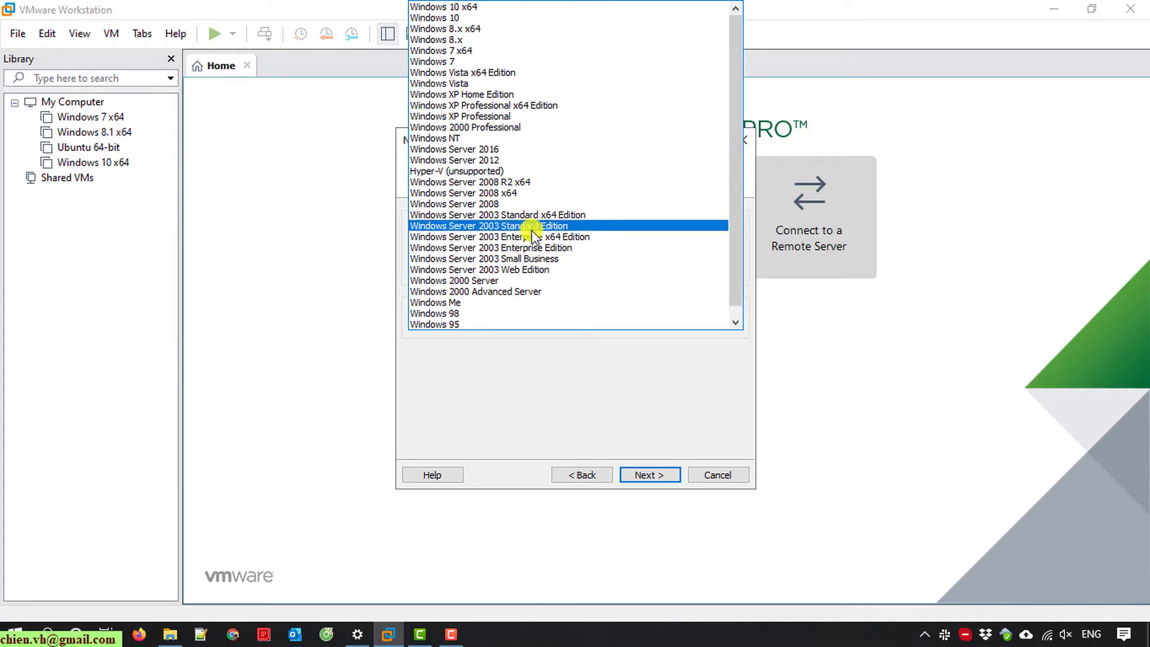
pyautogui.click(497, 160)
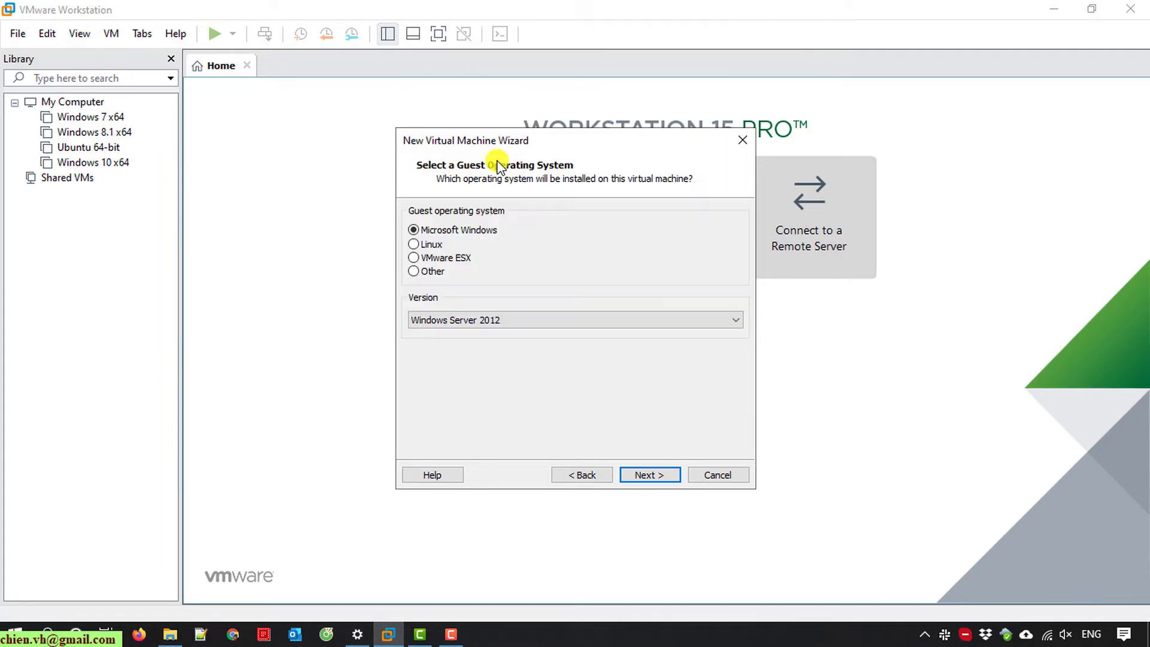
pyautogui.click(650, 475)
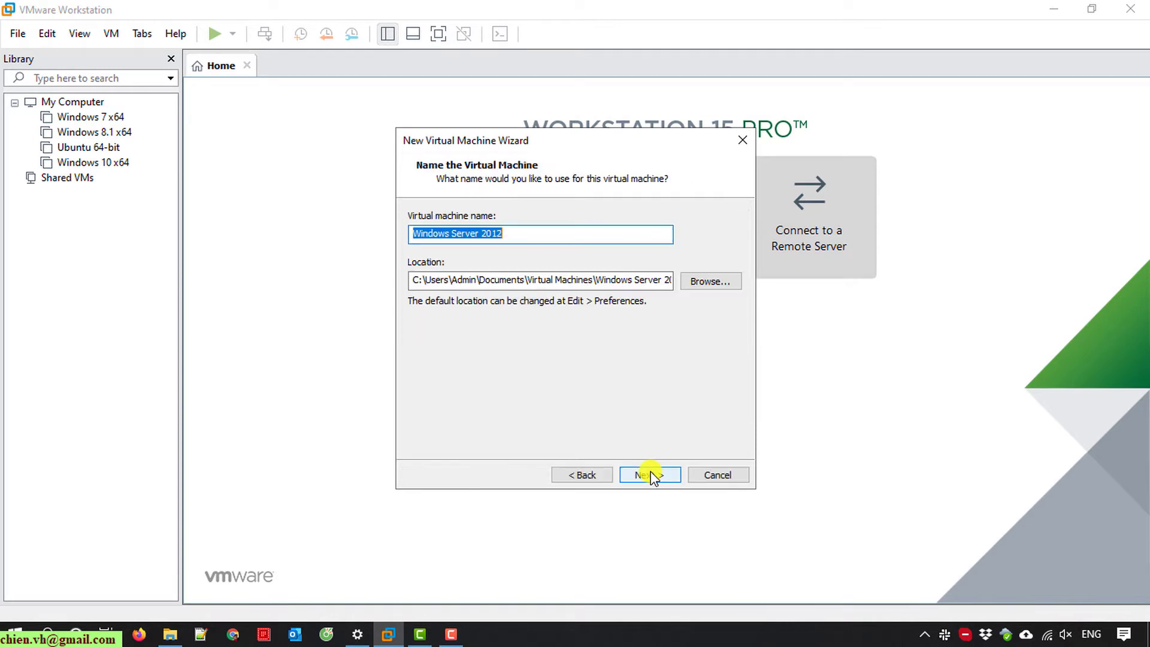
# - Keep the VM name Windows Server 2012 and its default storage location
pyautogui.click(546, 234)
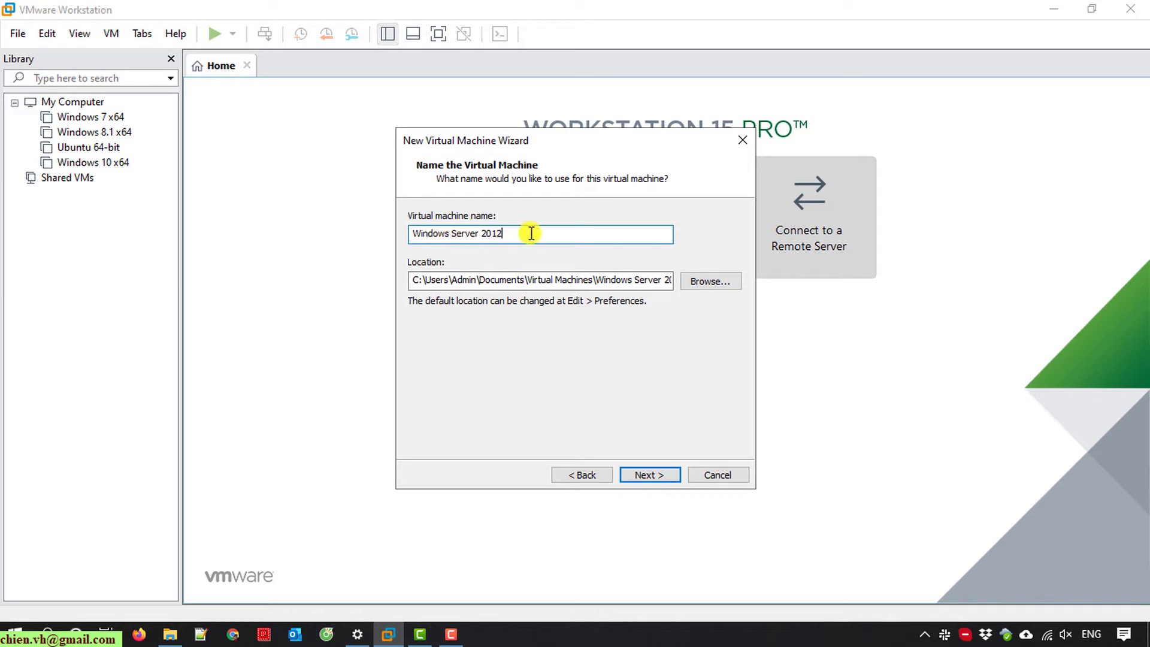
pyautogui.moveTo(531, 233); pyautogui.dragTo(397, 231)
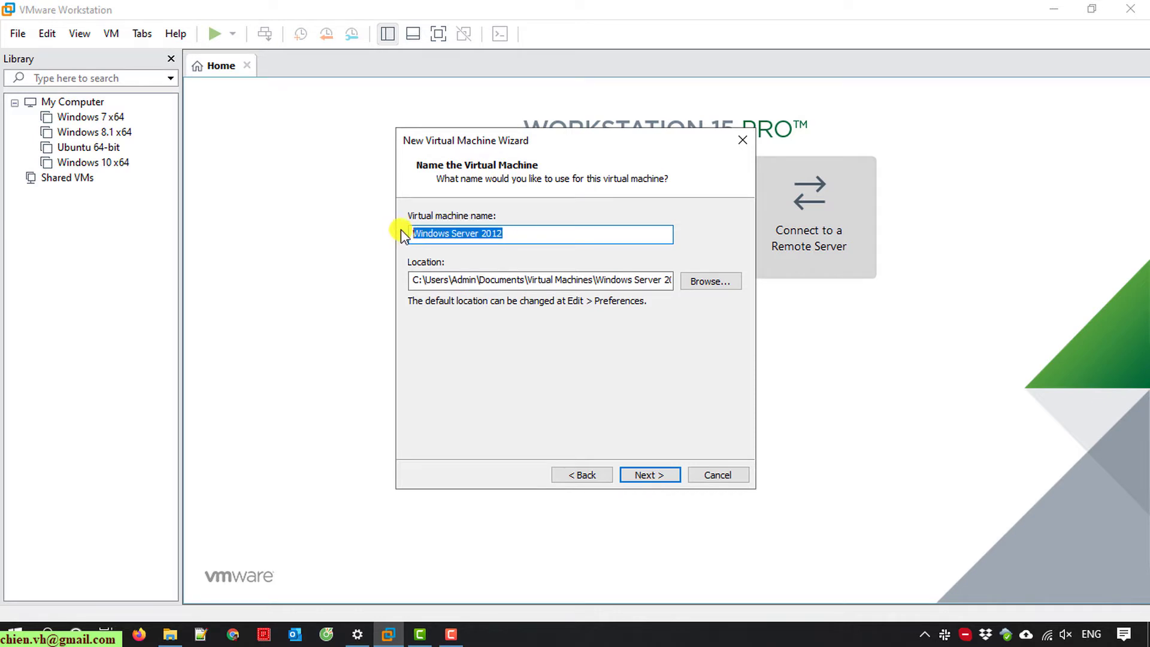
pyautogui.click(430, 279)
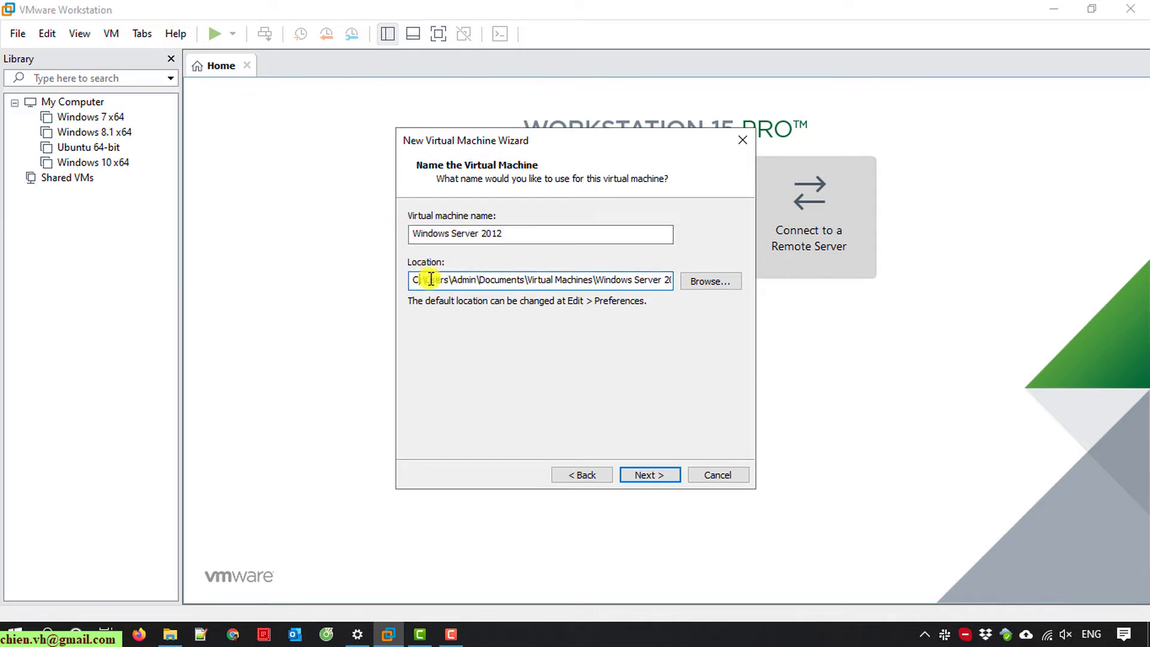
pyautogui.moveTo(430, 279); pyautogui.dragTo(721, 282)
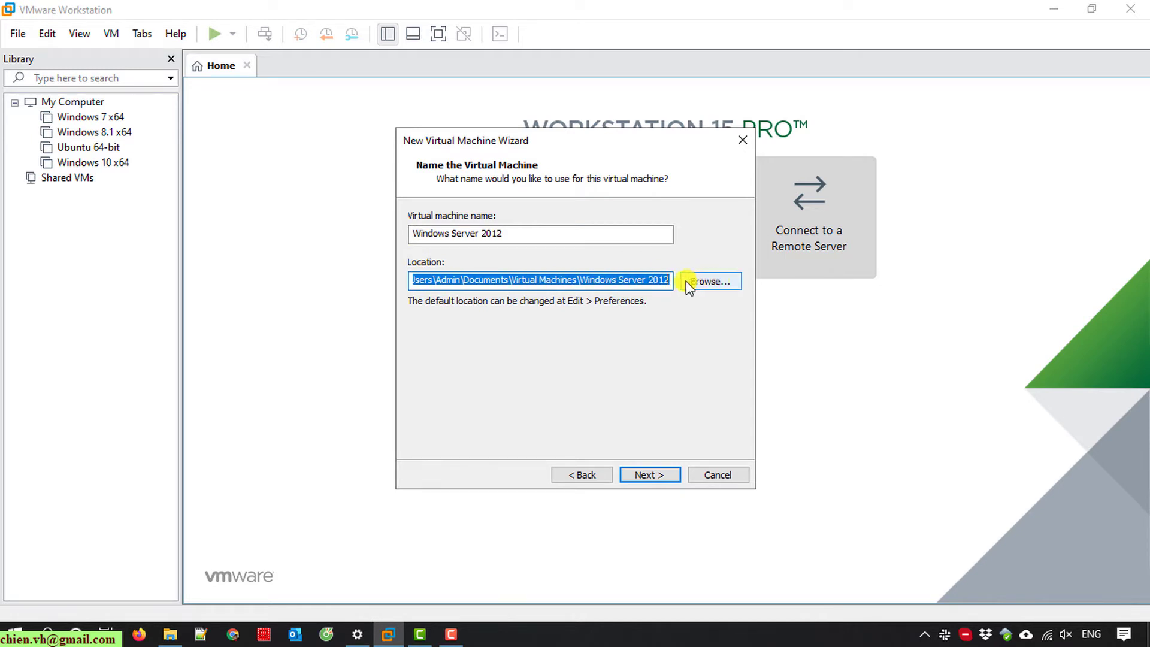
pyautogui.click(648, 473)
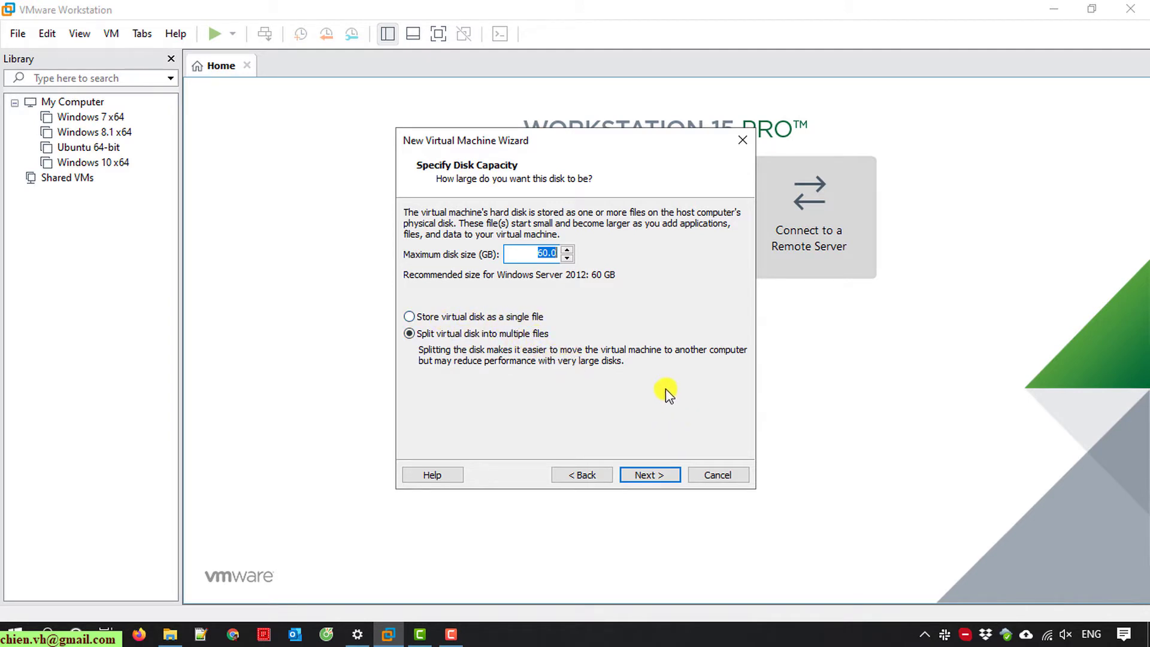
# - Accept the 60 GB split disk and review the summary before customizing hardware
pyautogui.click(663, 479)
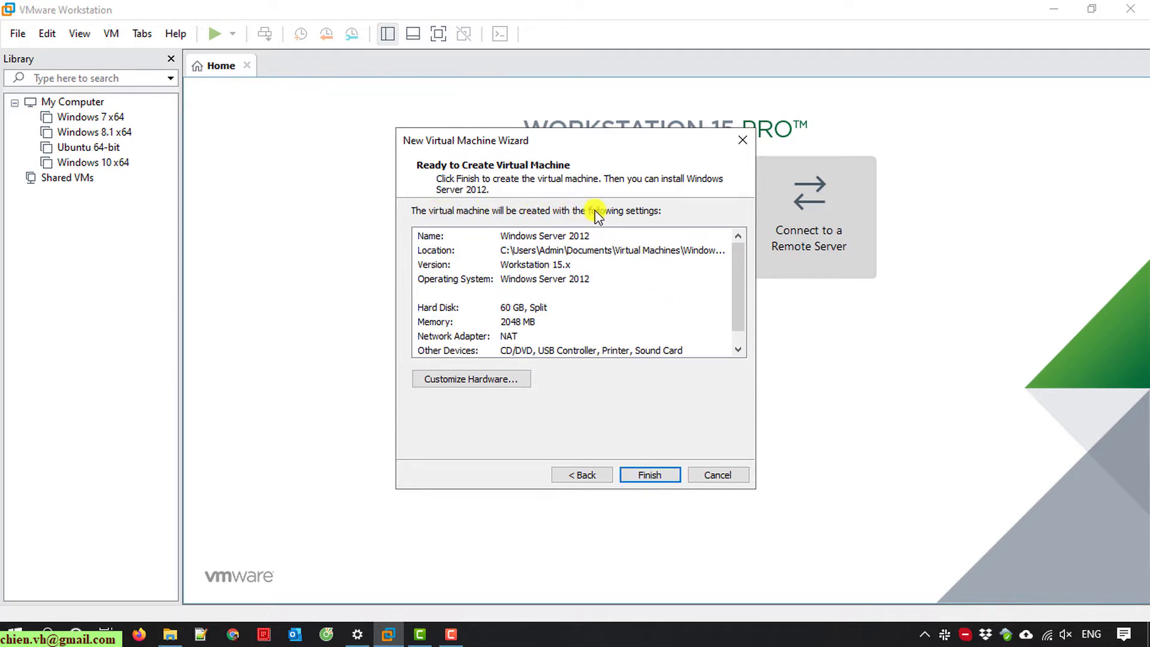
pyautogui.click(585, 236)
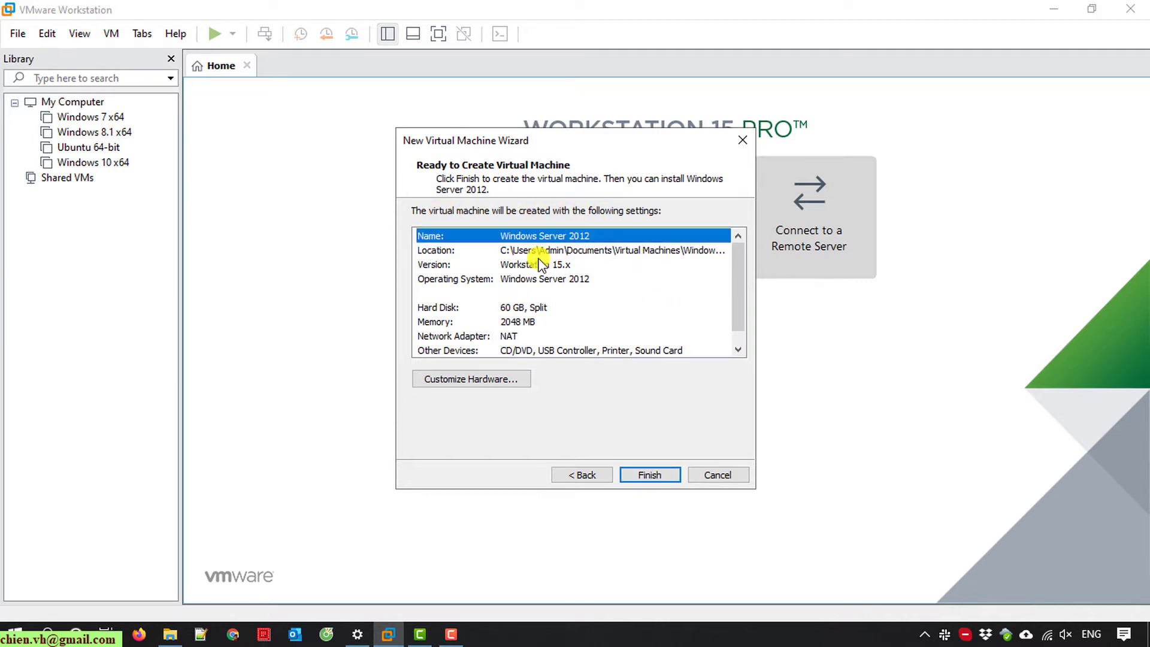
pyautogui.moveTo(738, 245)
pyautogui.mouseDown()
pyautogui.moveTo(740, 297)
pyautogui.moveTo(740, 248)
pyautogui.mouseUp()
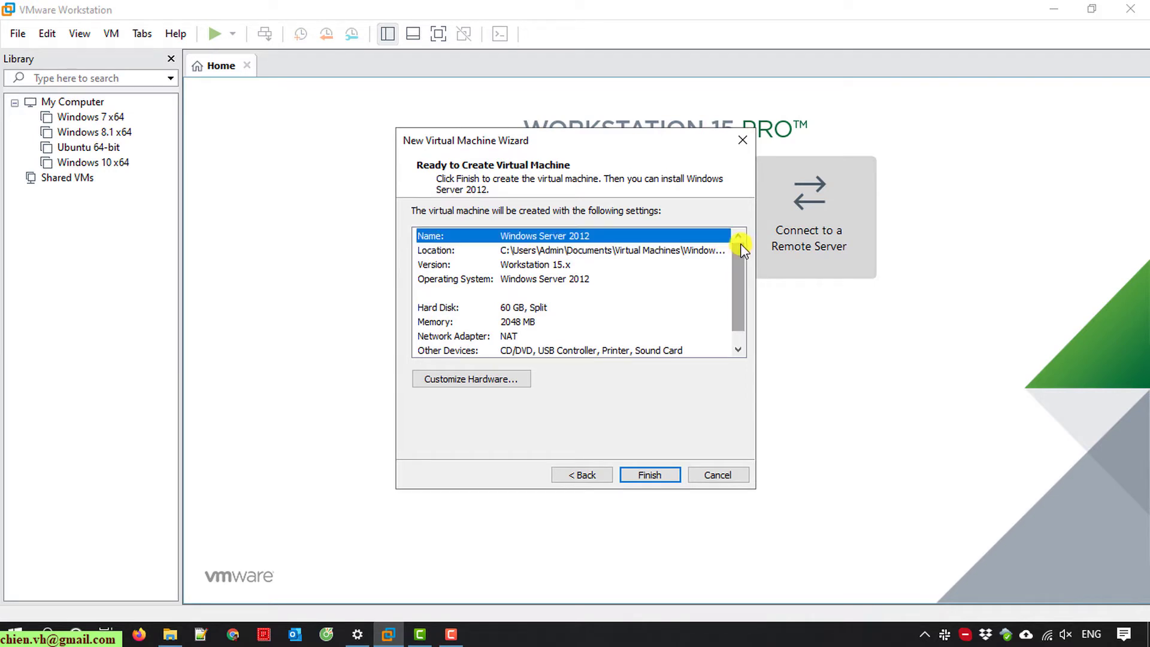
pyautogui.click(497, 382)
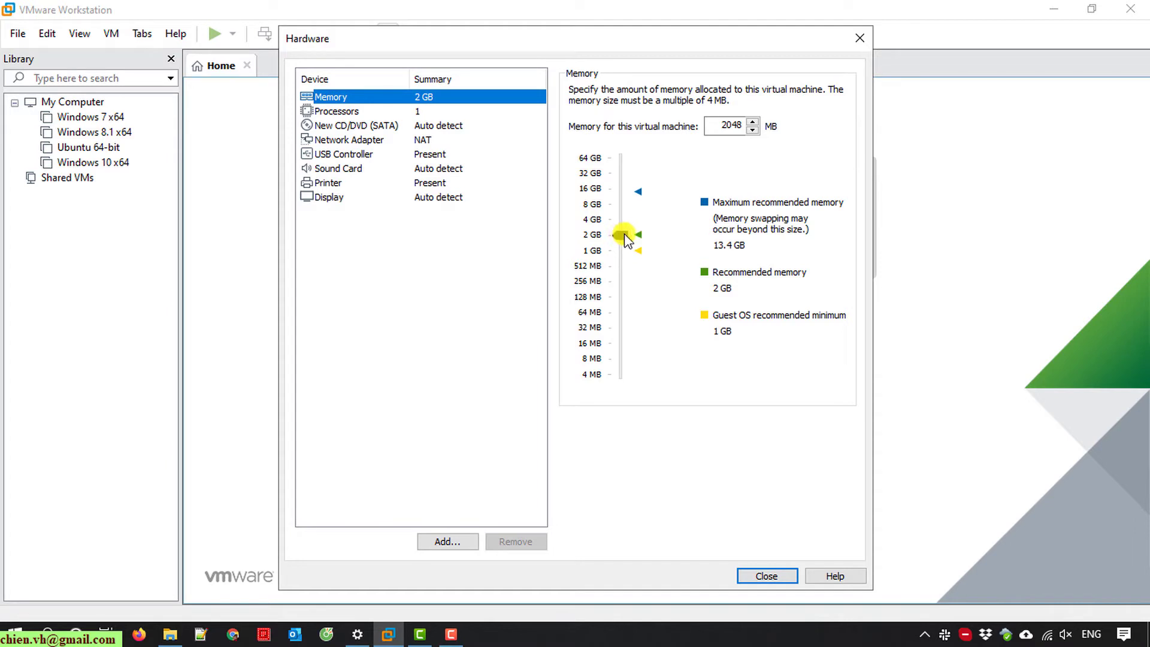
# - Set memory to 5404 MB and use 2 processors with 2 cores each
pyautogui.moveTo(621, 239); pyautogui.dragTo(626, 214)
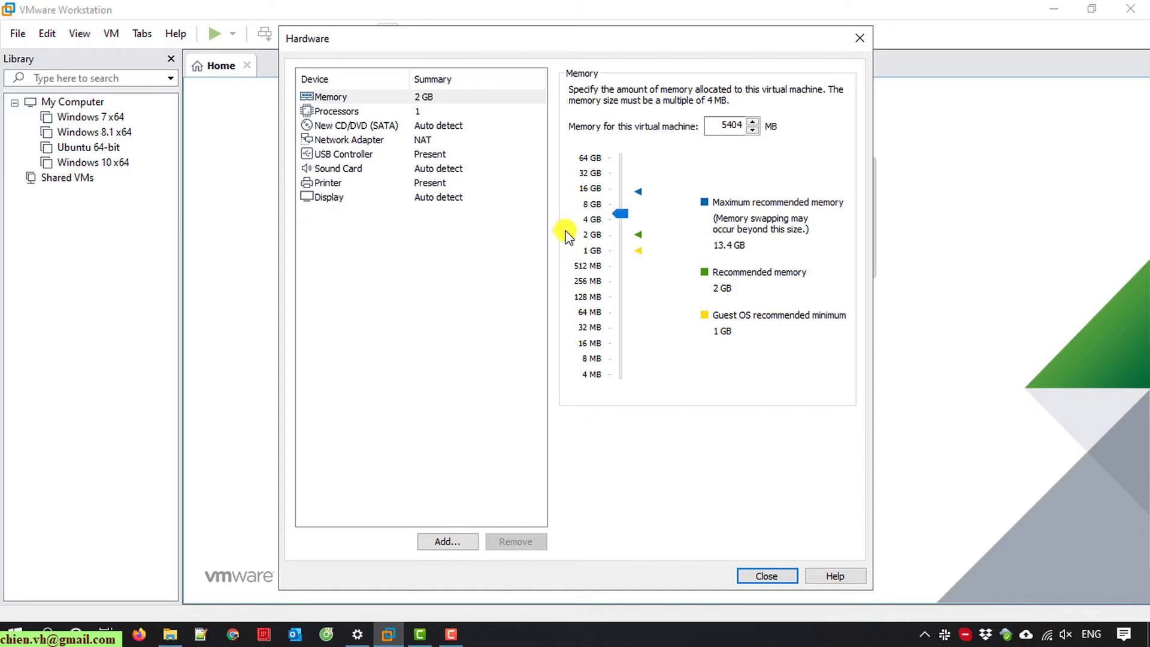
pyautogui.click(330, 111)
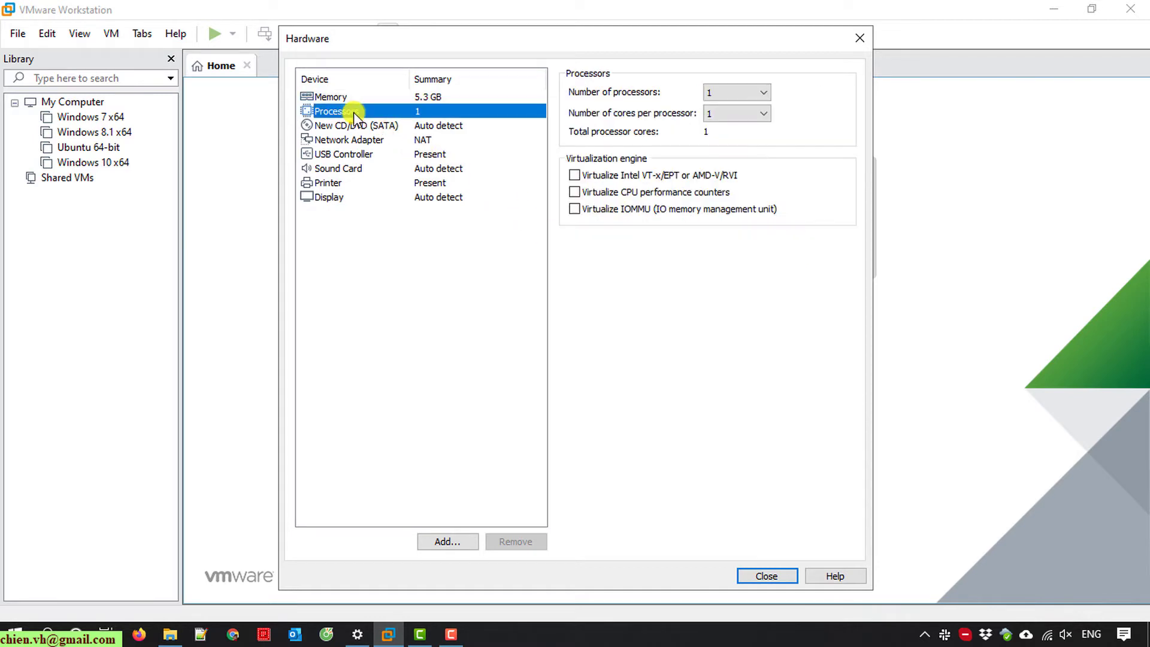
pyautogui.click(752, 94)
pyautogui.click(723, 119)
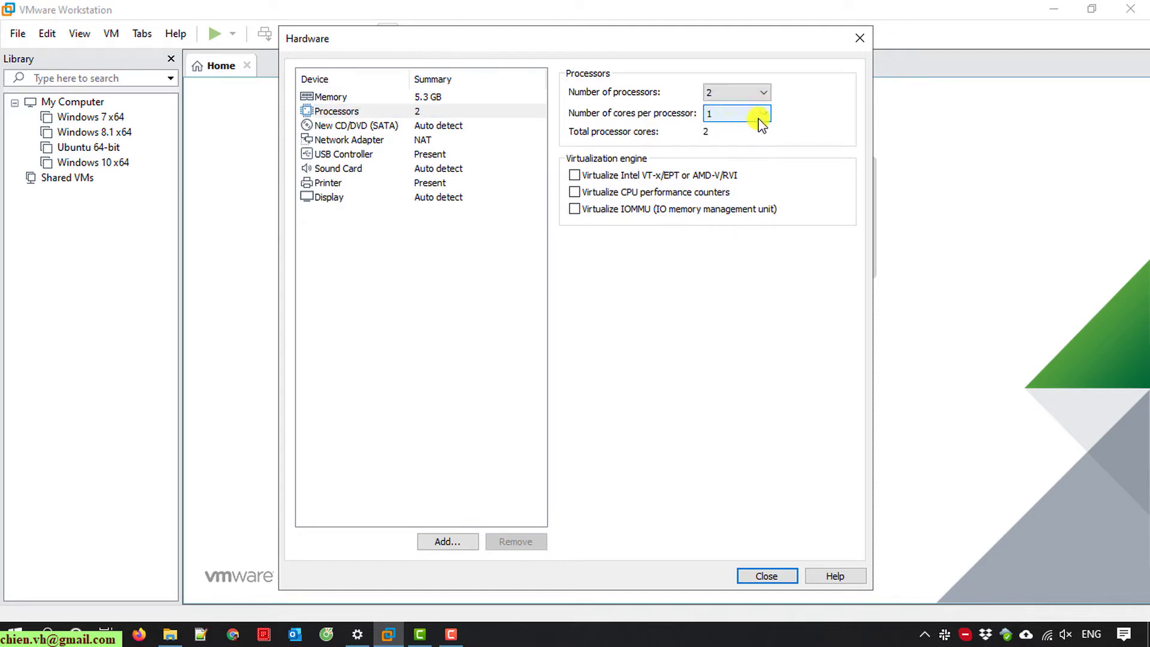
pyautogui.click(743, 114)
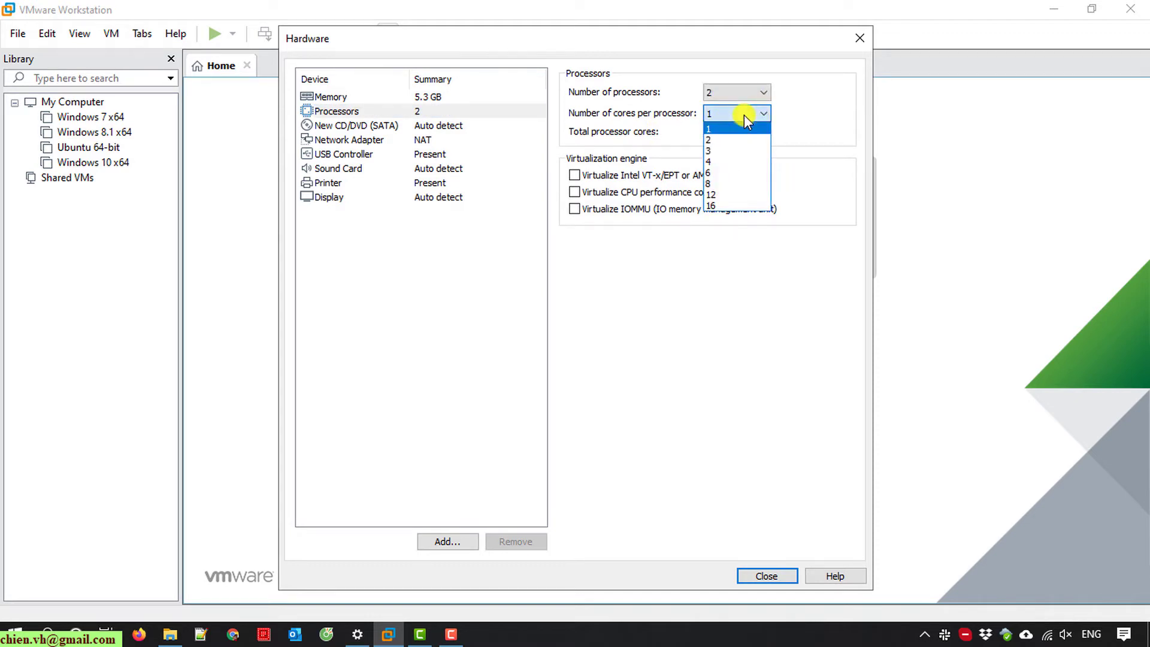
pyautogui.click(725, 141)
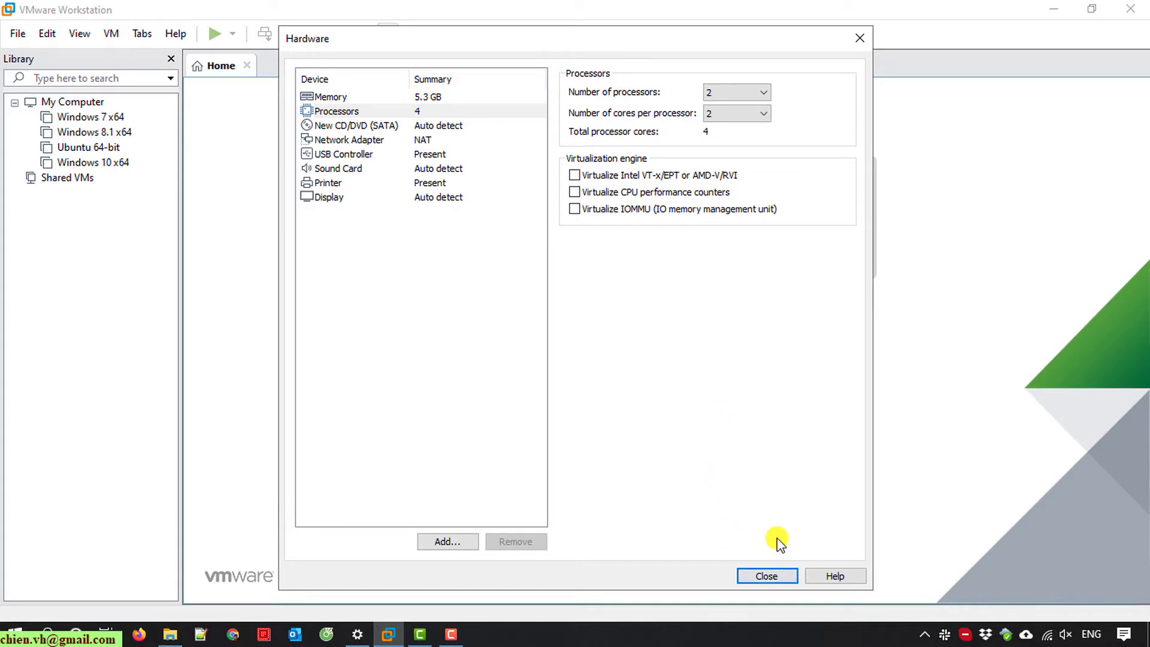
pyautogui.click(766, 577)
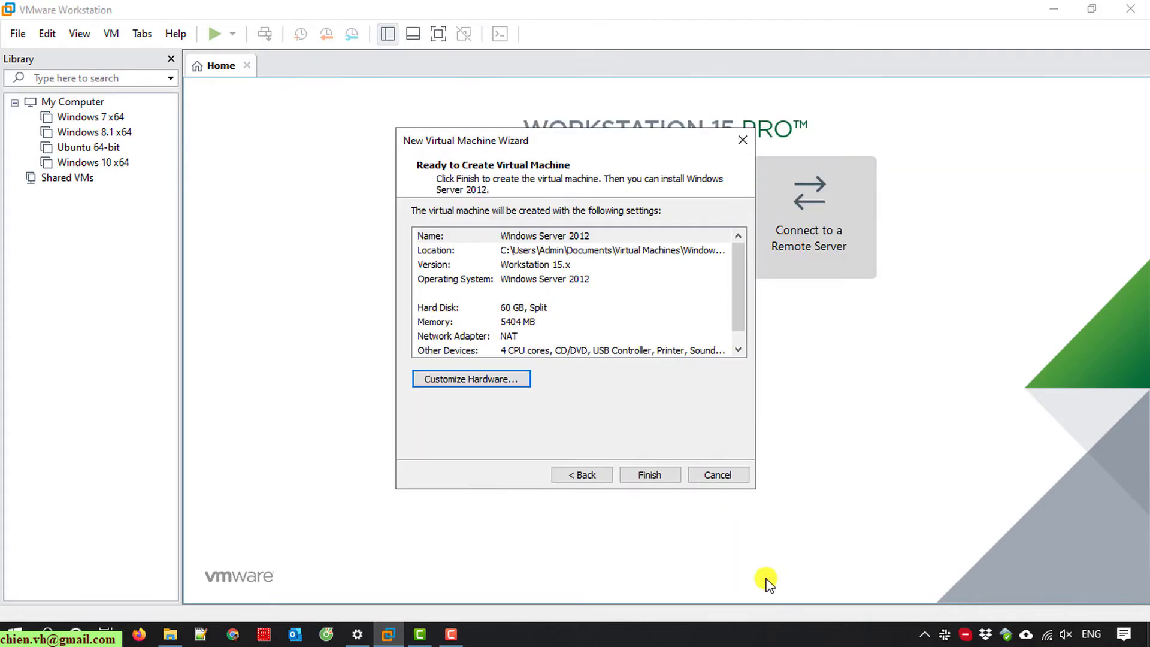
# - Finish creating the VM and set its CD/DVD drive to use an ISO image
pyautogui.click(651, 475)
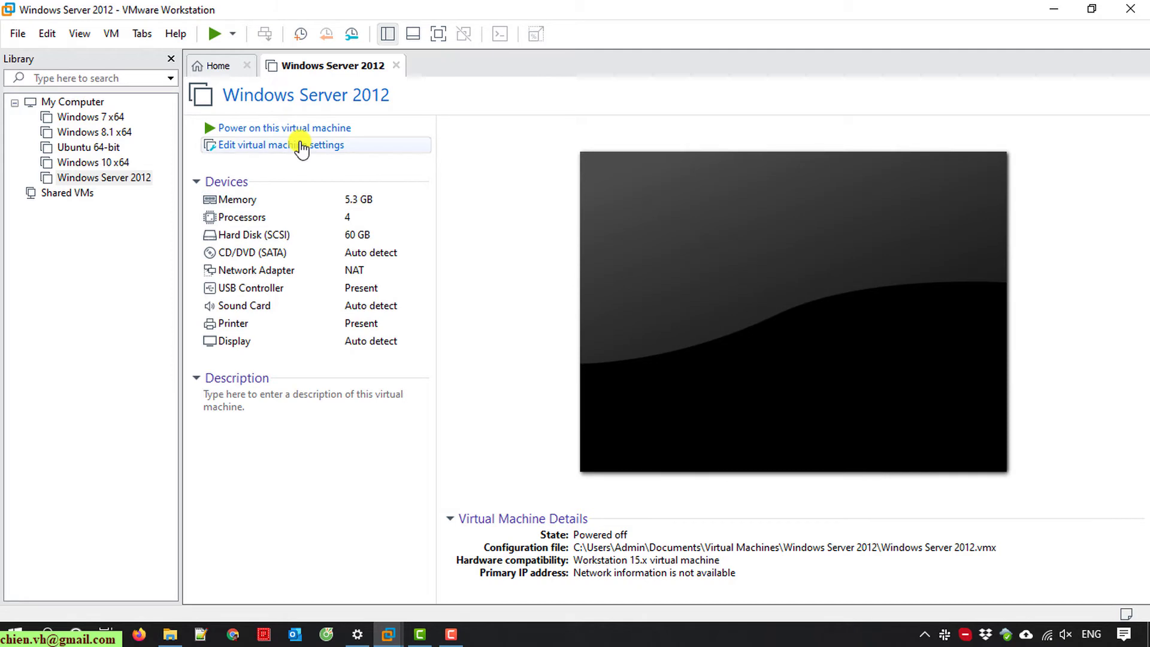
pyautogui.click(304, 146)
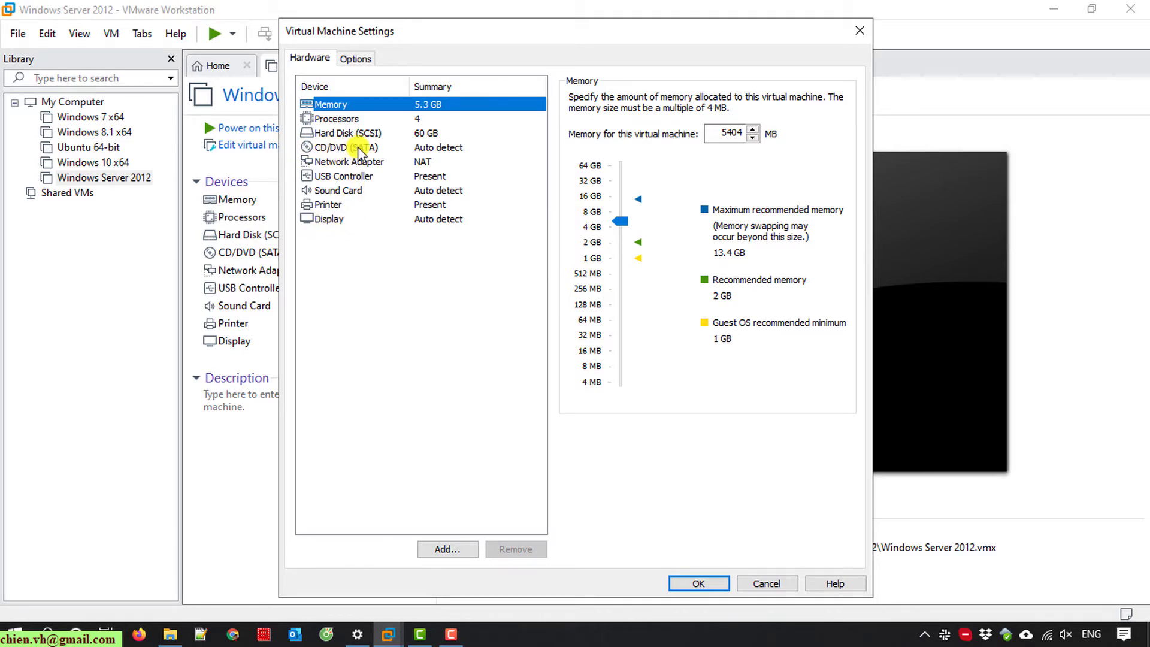
pyautogui.click(358, 148)
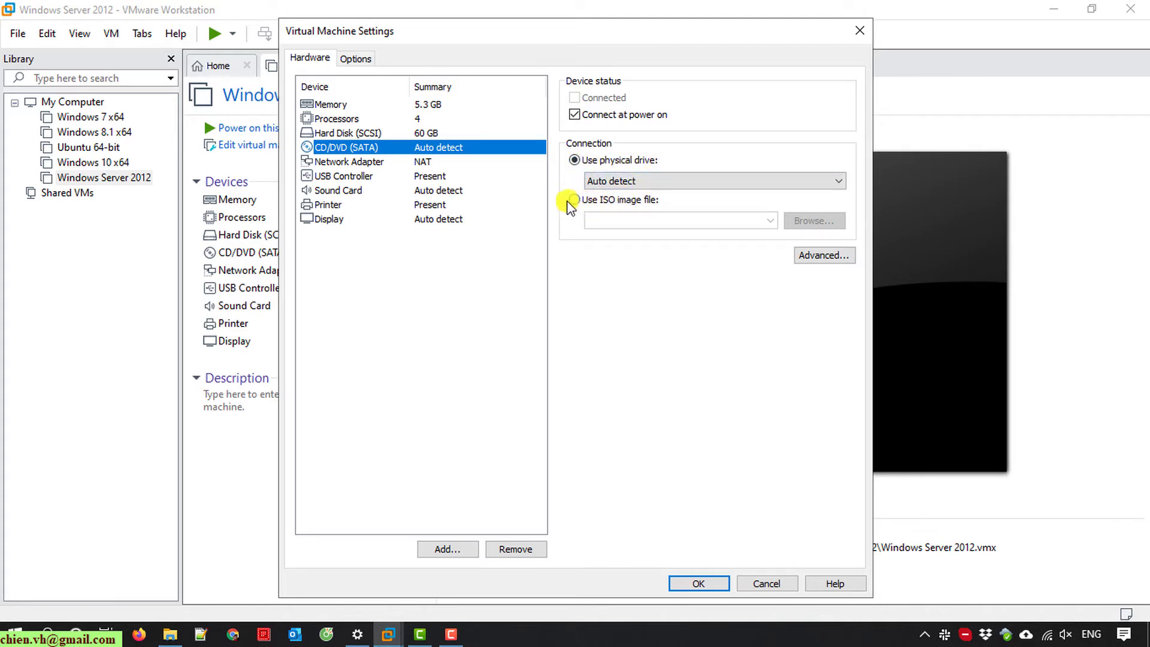
pyautogui.click(572, 200)
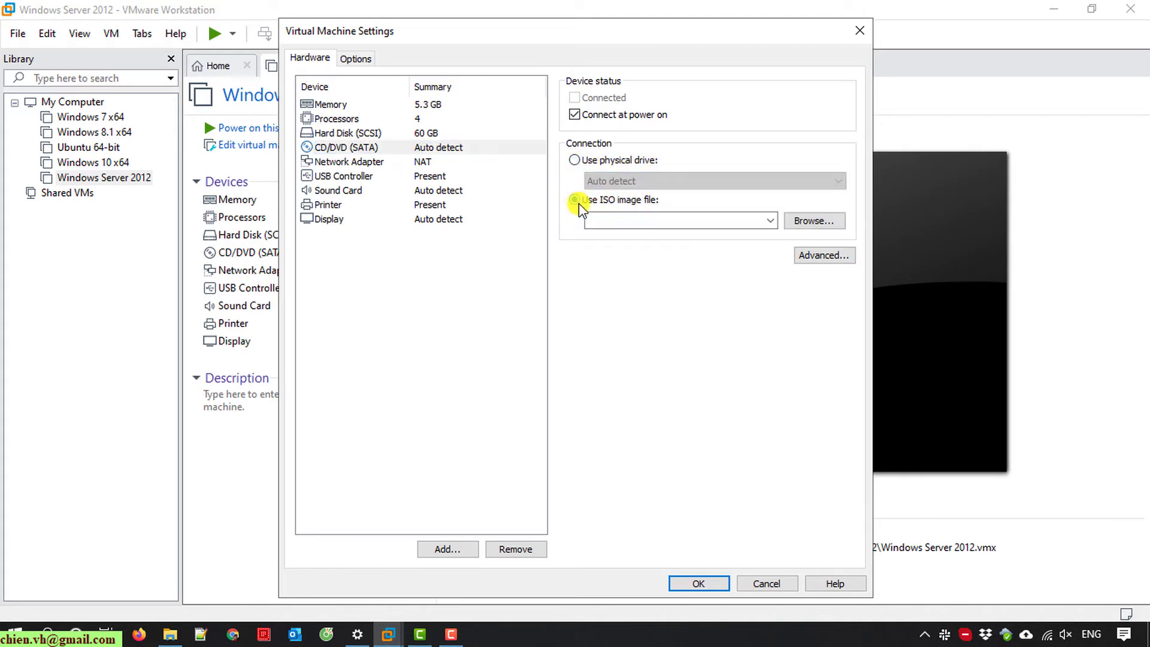
# - Attach Windows Server 2012-en-US.iso from D:\ISO and save the VM settings
pyautogui.click(815, 223)
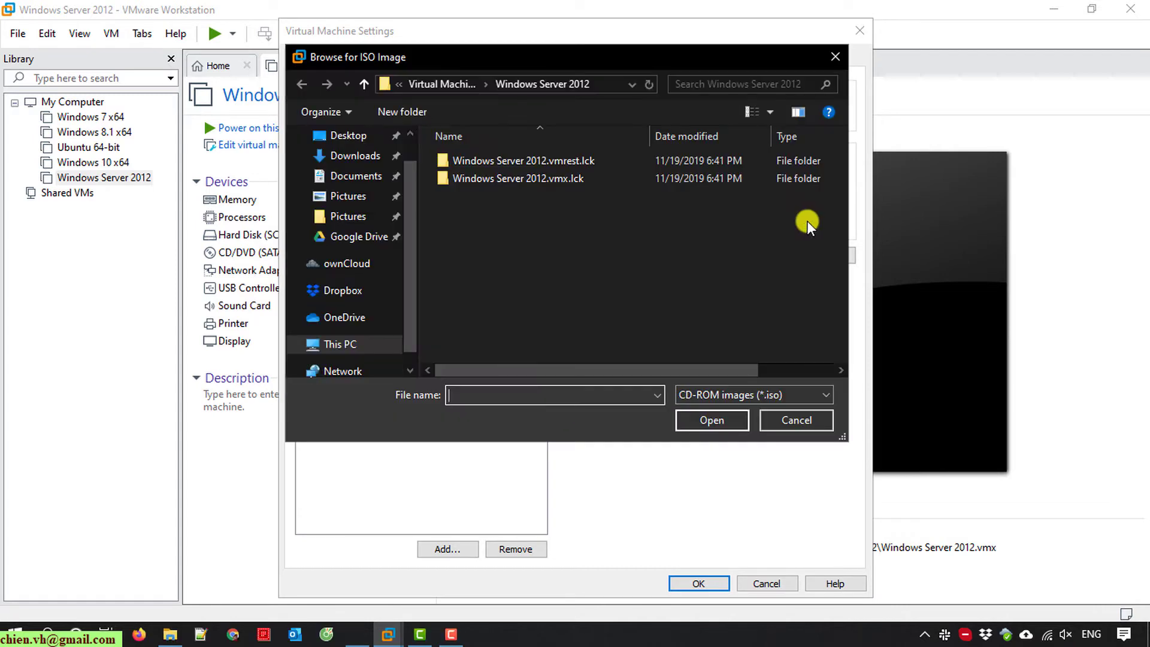
pyautogui.scroll(-1, 384, 308)
pyautogui.click(383, 323)
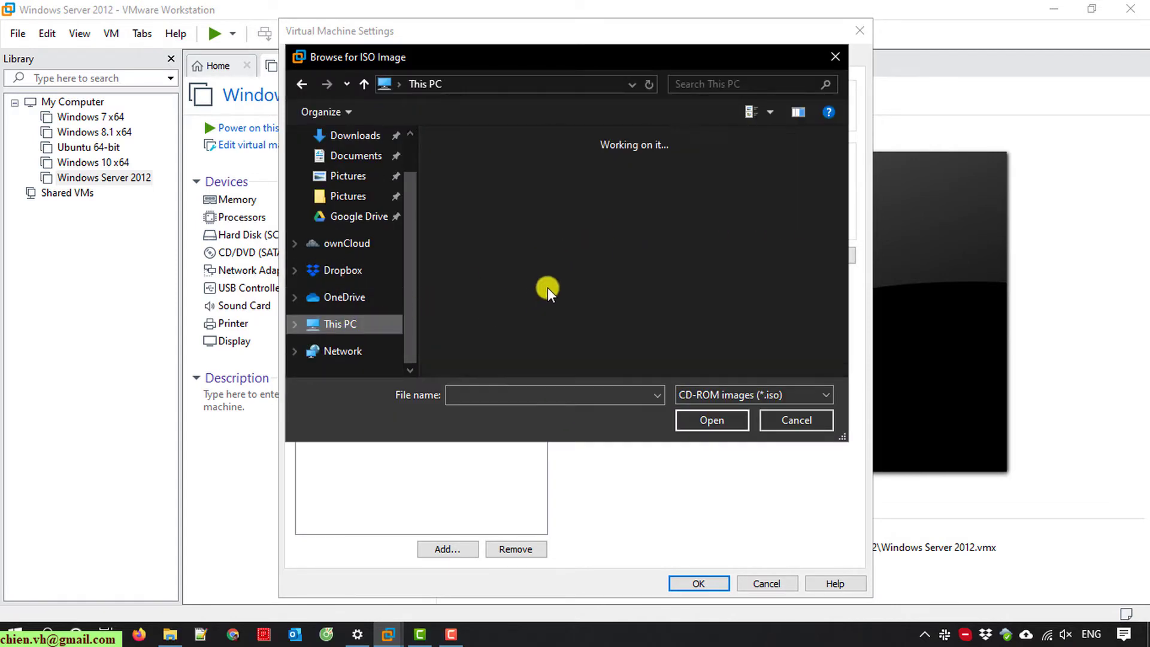
pyautogui.scroll(1, 572, 300)
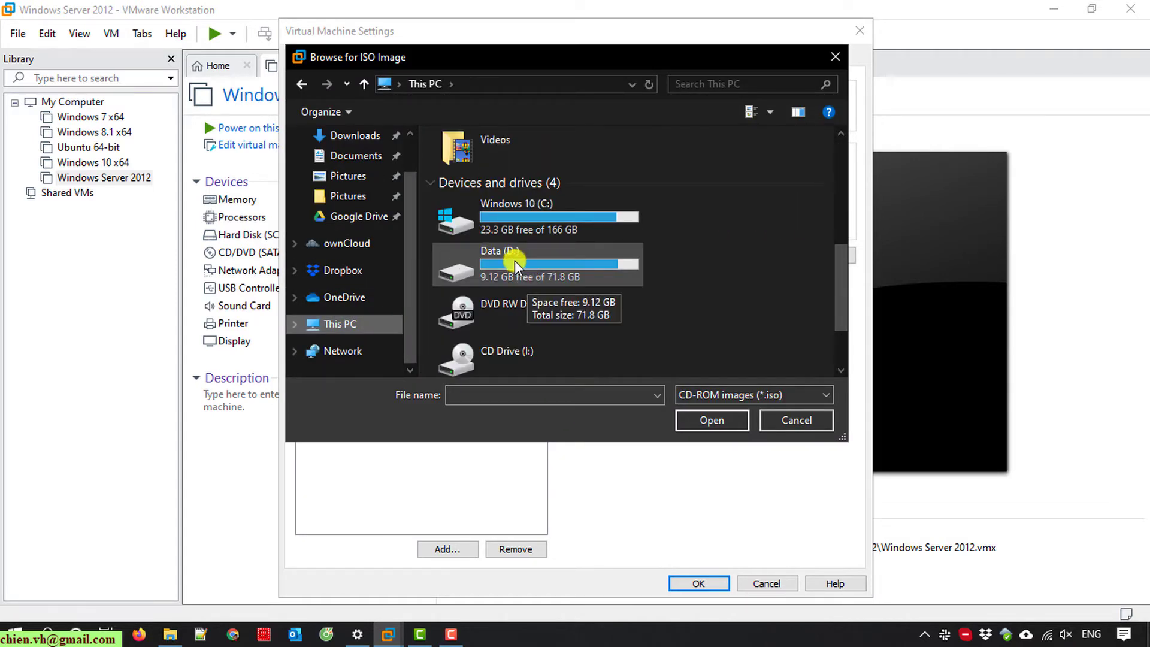
pyautogui.doubleClick(515, 261)
pyautogui.doubleClick(475, 265)
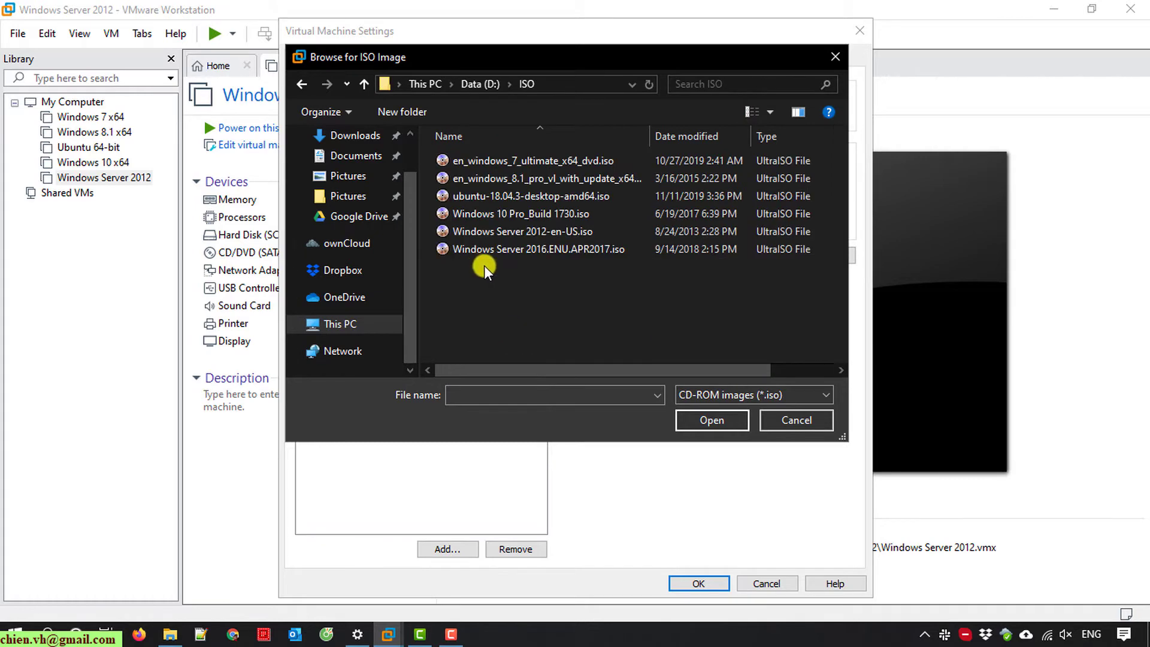
pyautogui.click(567, 230)
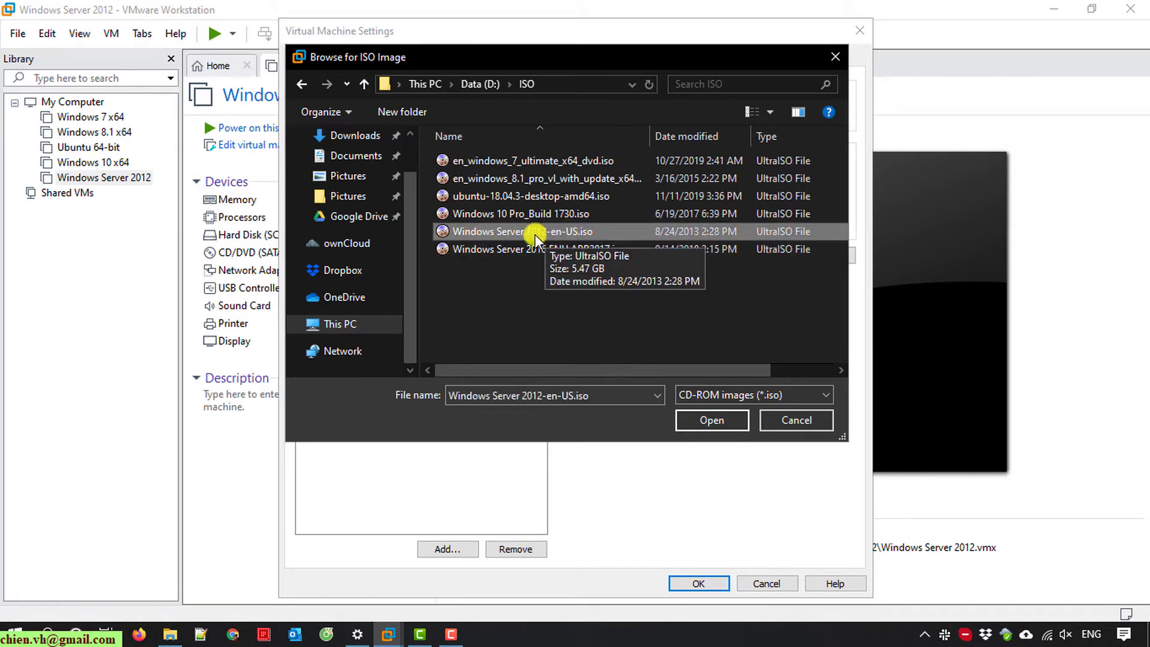
pyautogui.click(707, 419)
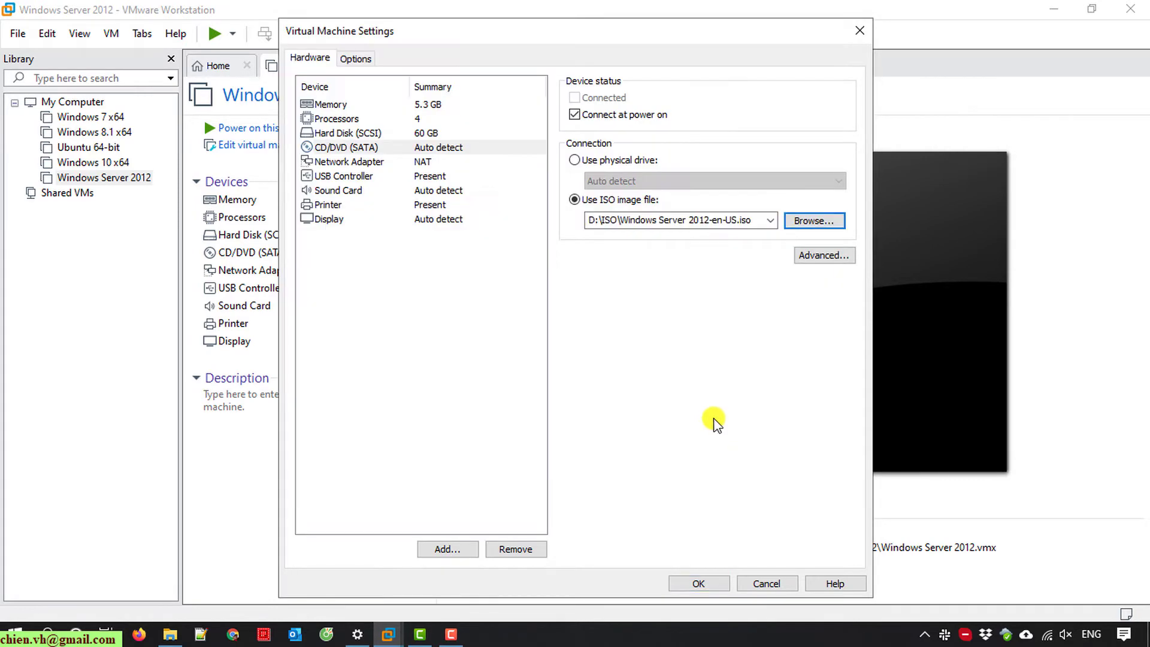
pyautogui.click(699, 582)
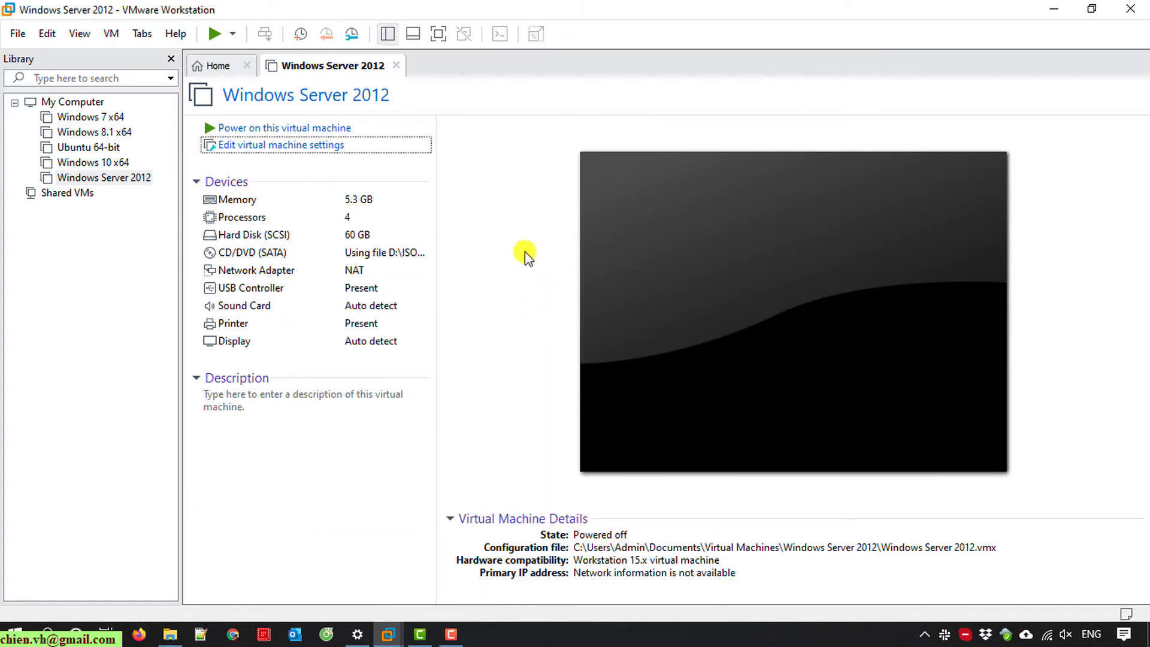
# - Power on the Windows Server 2012 VM and switch it to full screen
pyautogui.click(215, 34)
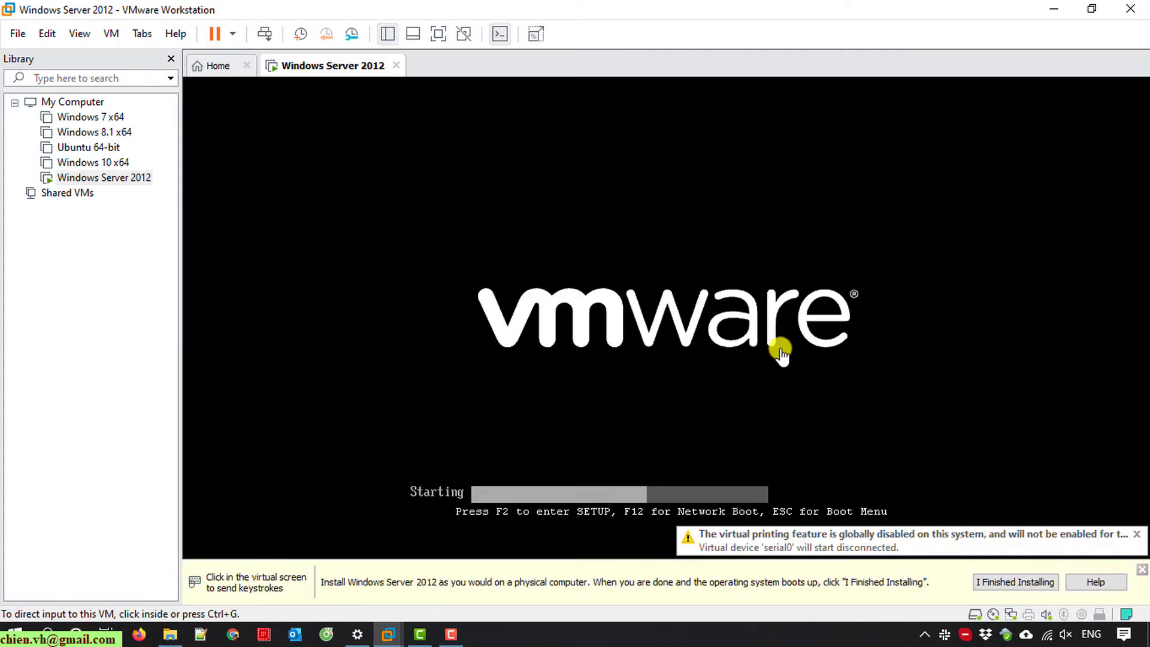
pyautogui.click(743, 312)
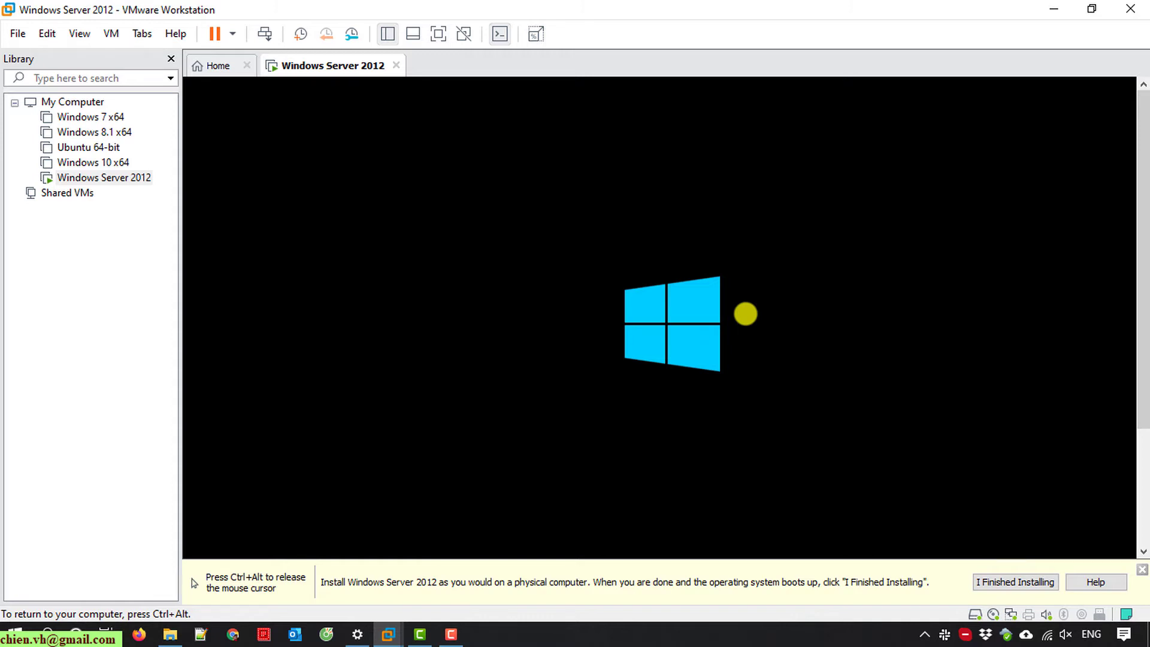
pyautogui.hotkey('ctrl', 'alt')
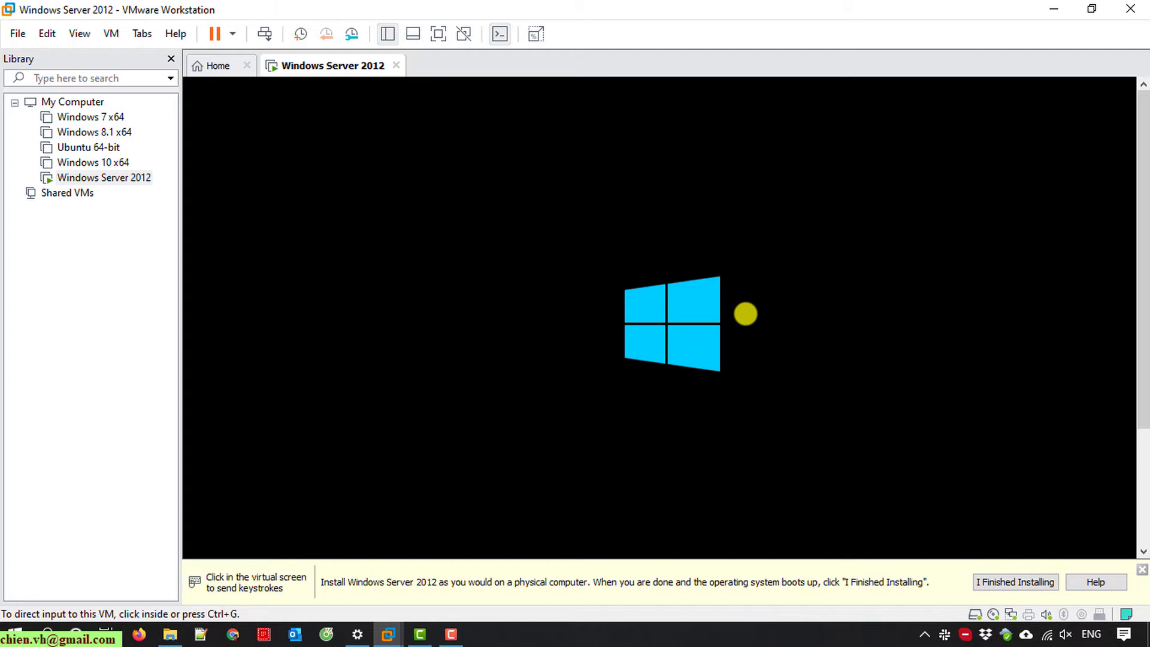
pyautogui.click(437, 34)
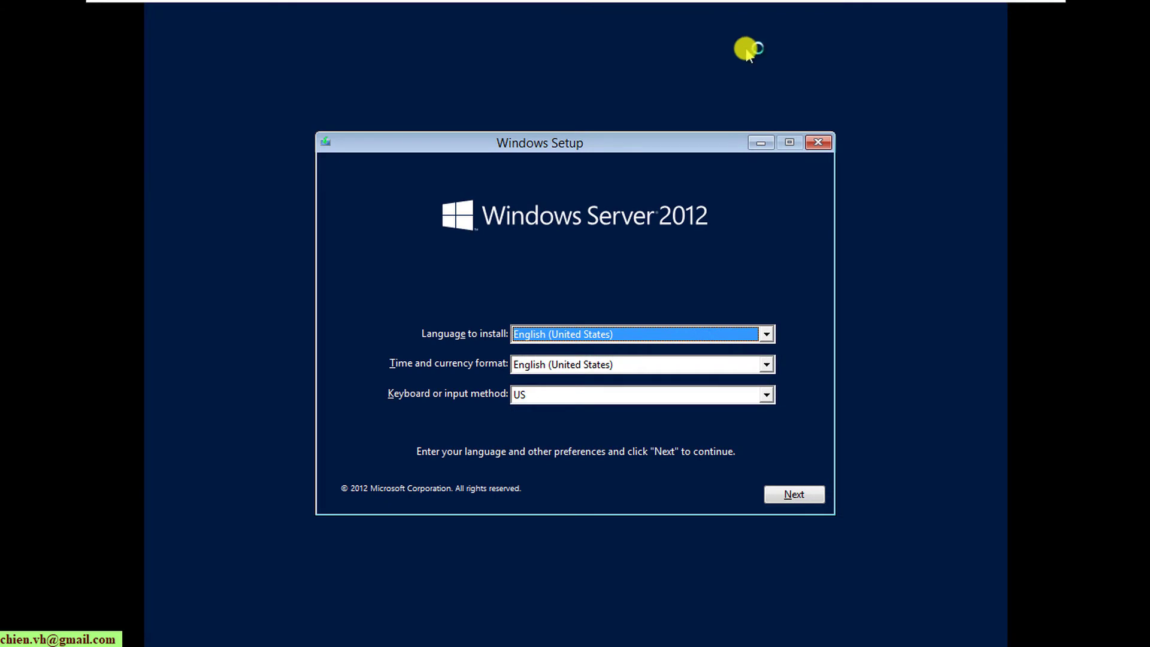
# - Start Setup with default language, pick Windows Server 2012 Standard, and accept the license terms
pyautogui.click(800, 500)
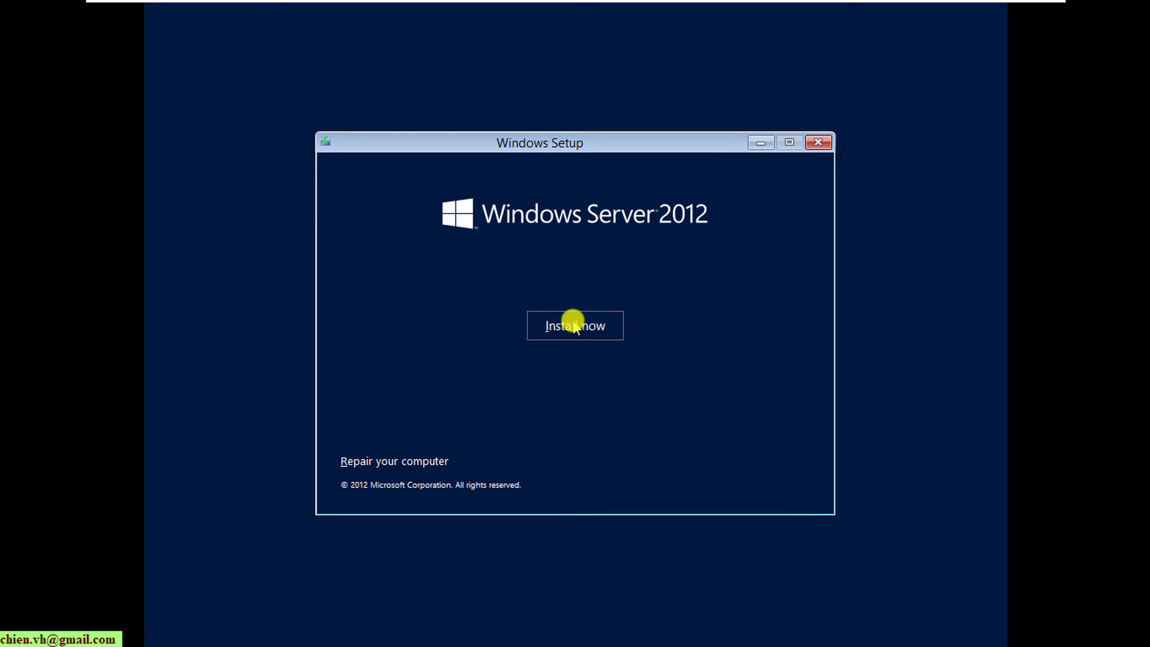
pyautogui.click(573, 327)
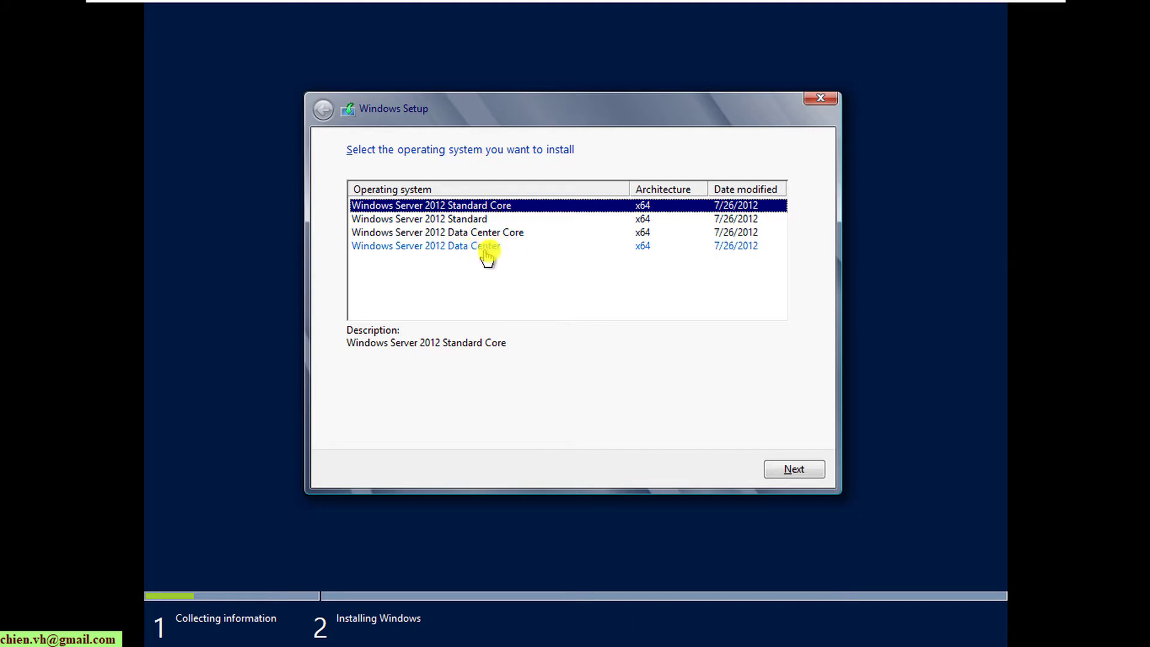
pyautogui.click(467, 223)
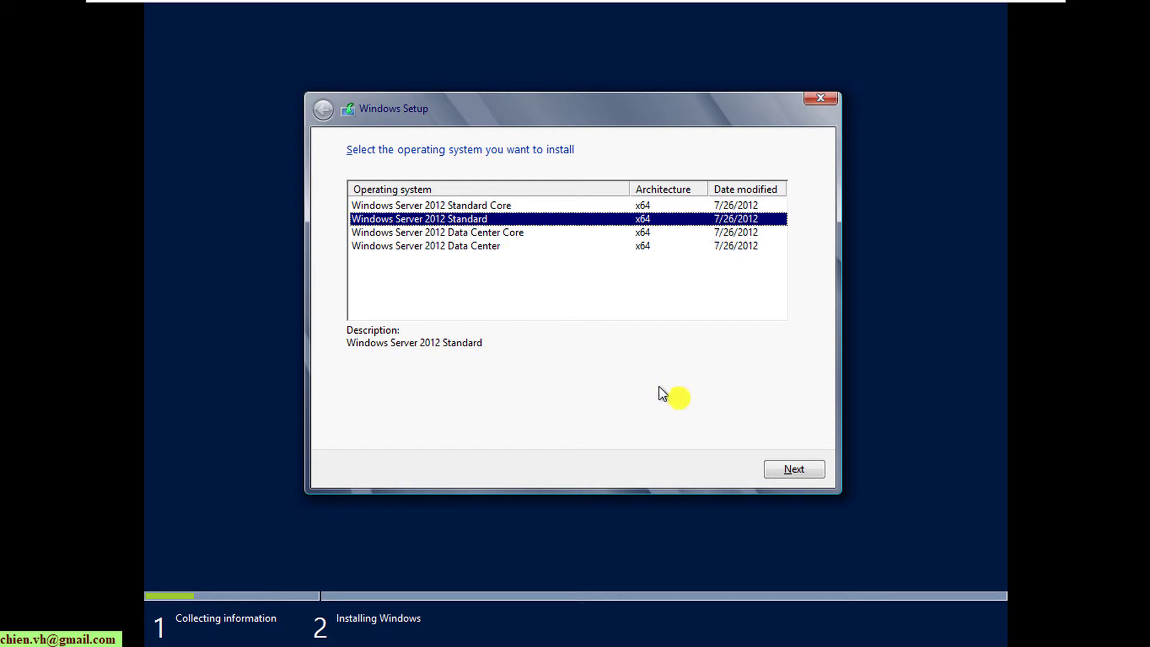
pyautogui.click(797, 467)
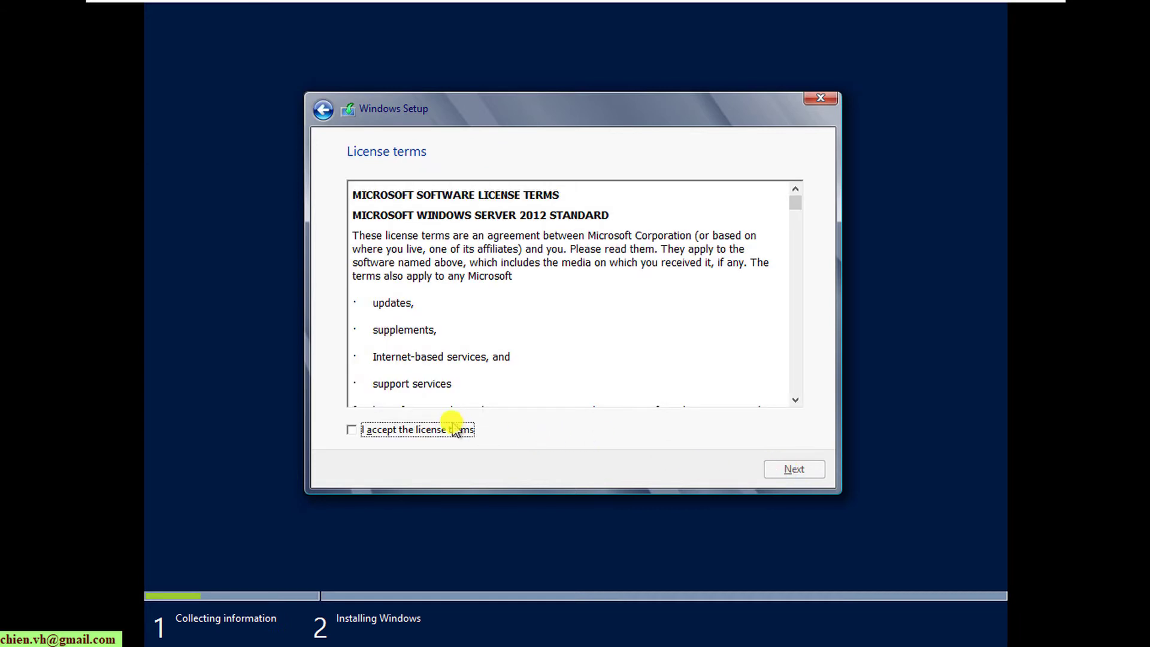
pyautogui.click(440, 429)
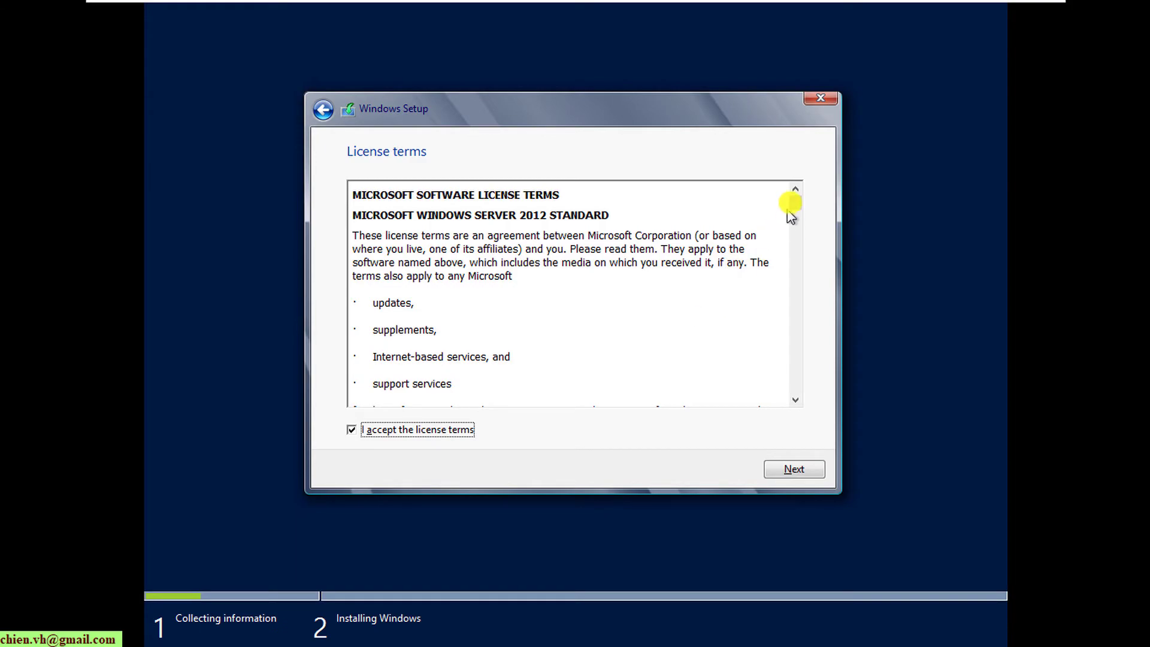
pyautogui.moveTo(794, 202); pyautogui.dragTo(792, 390)
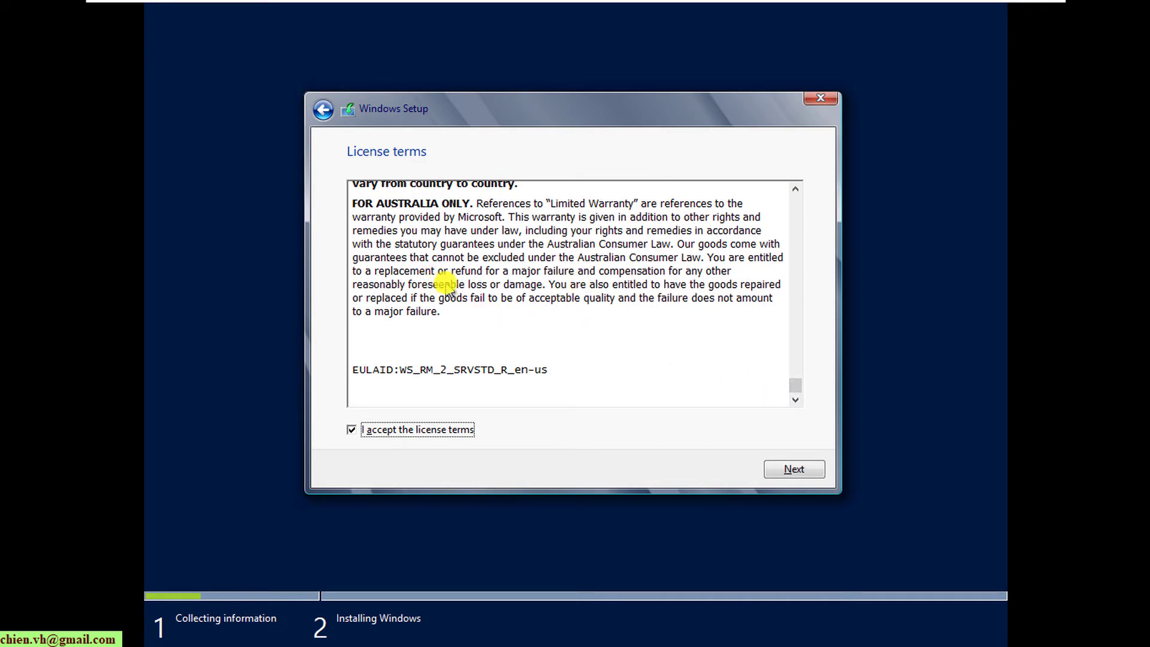
# - Choose a Custom install and install Windows onto Drive 0's unallocated space
pyautogui.click(795, 469)
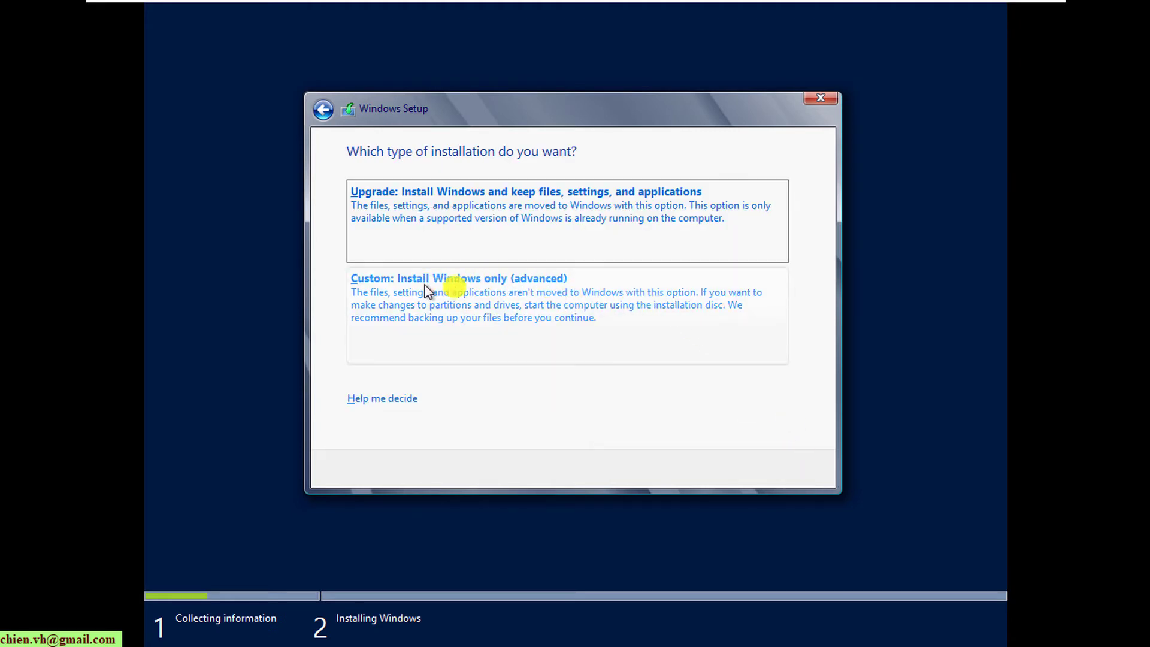
pyautogui.click(450, 293)
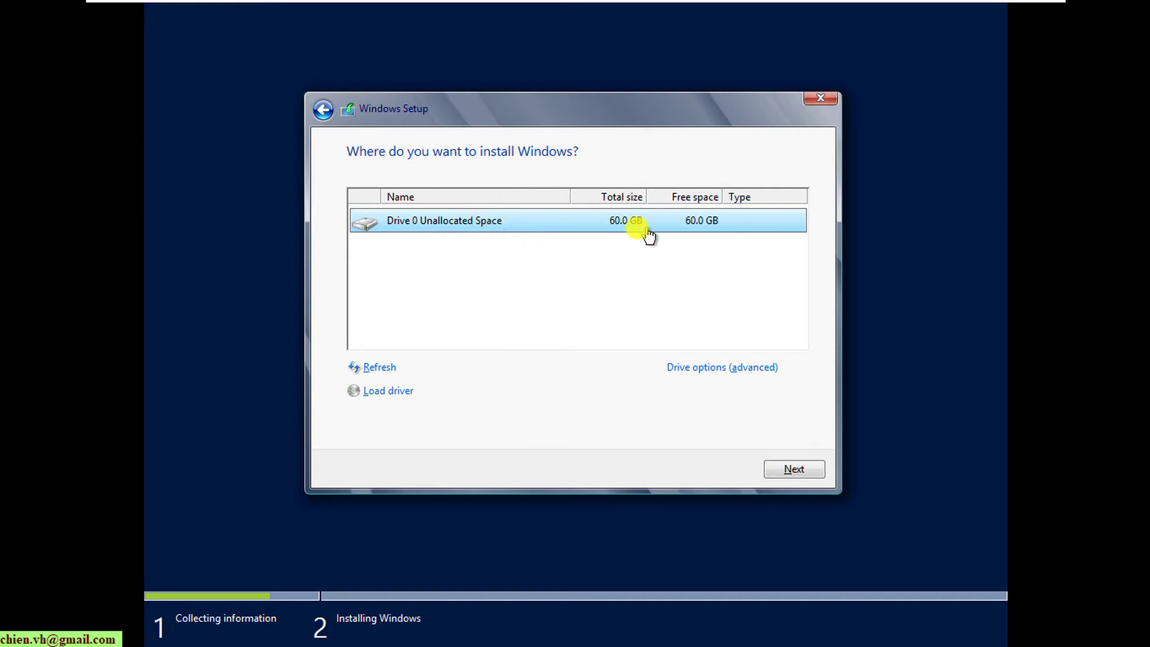
pyautogui.click(805, 470)
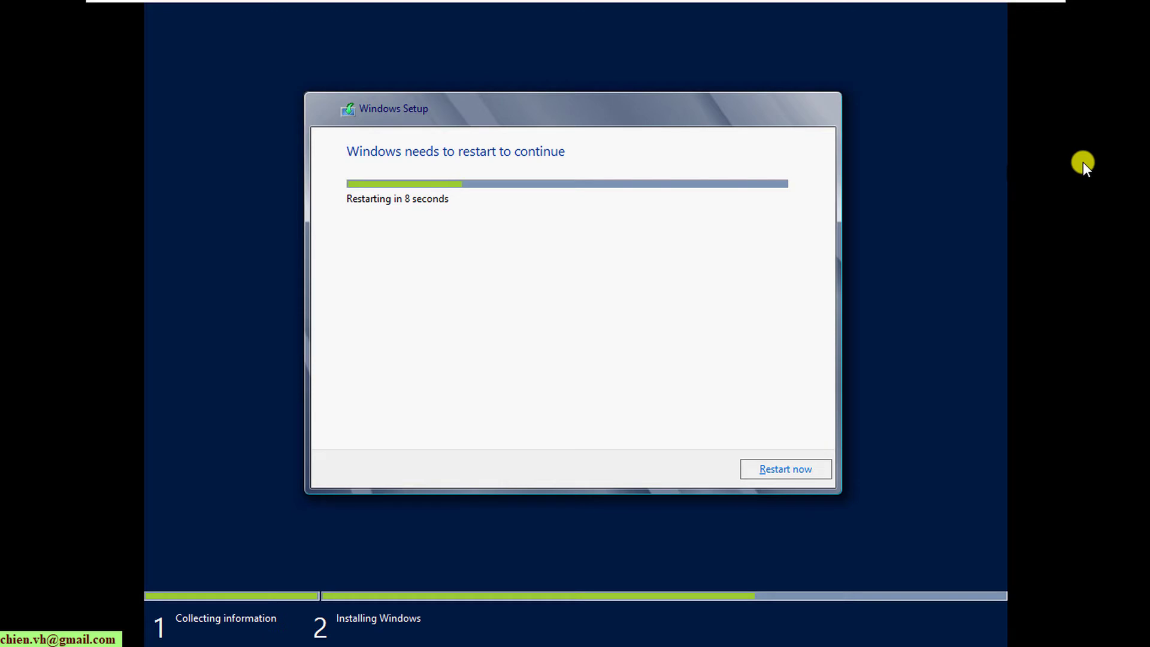
# - Restart the VM immediately to complete the installation
pyautogui.click(792, 469)
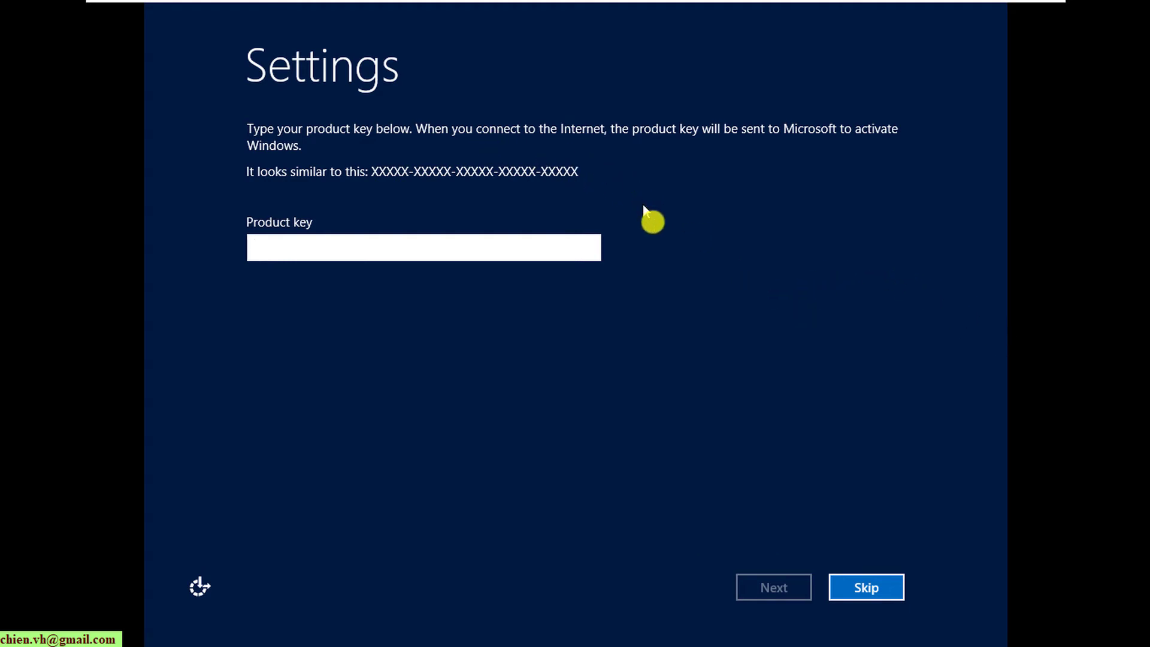
# - Skip the product key and move to the Administrator password fields
pyautogui.click(866, 588)
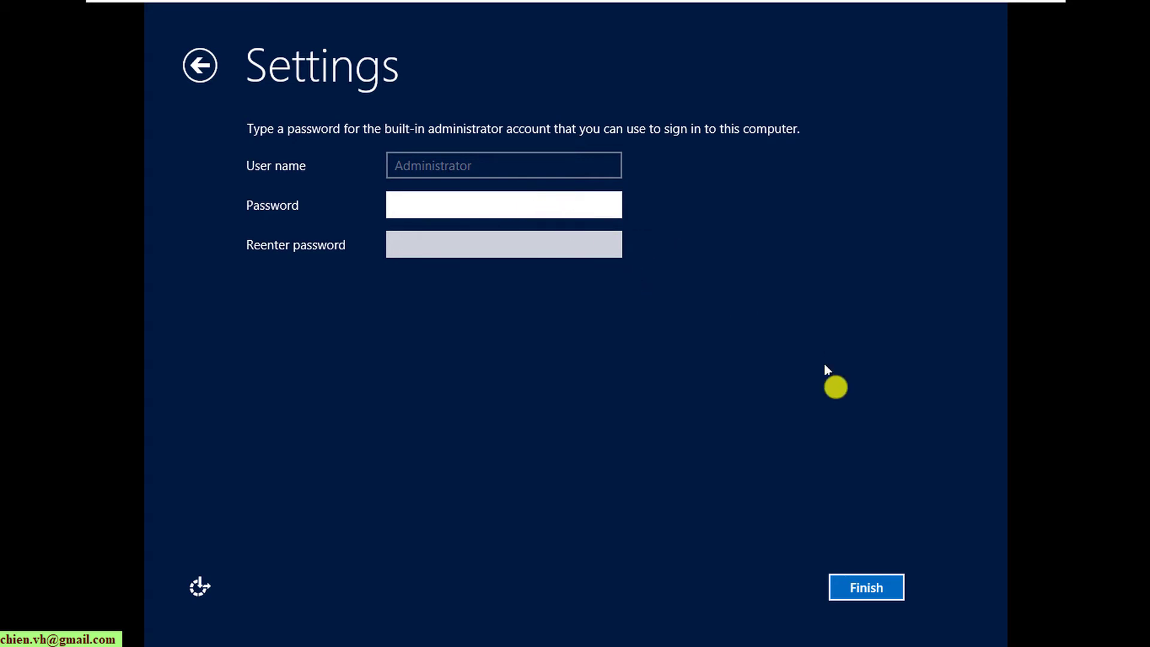
pyautogui.click(874, 590)
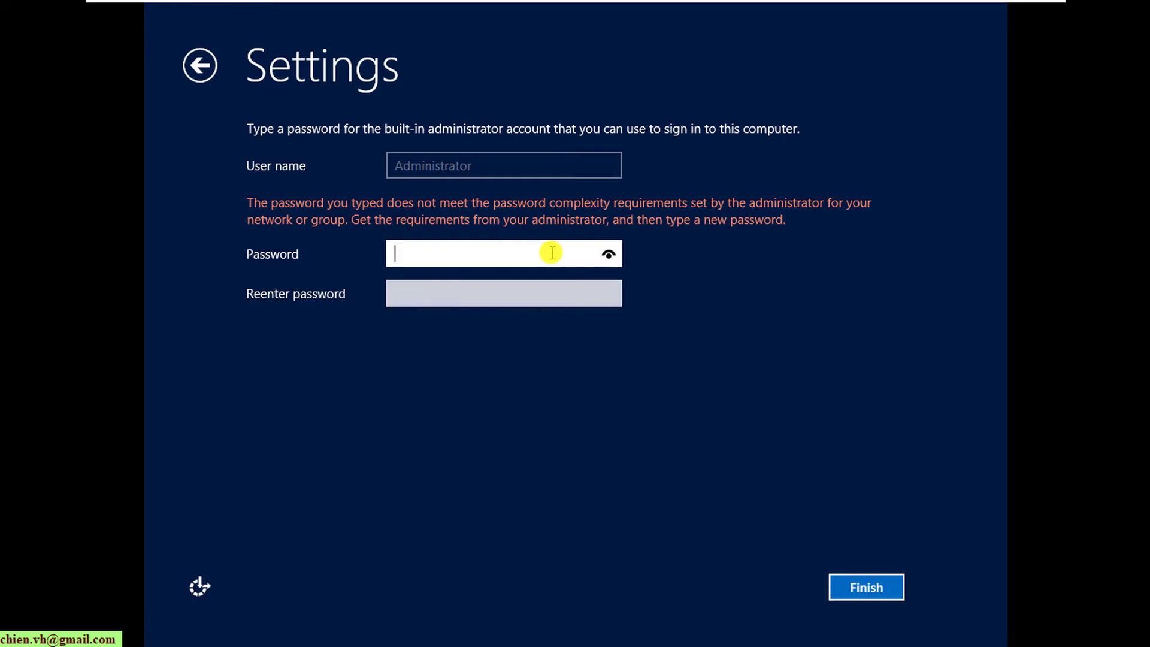
pyautogui.press('Tab')
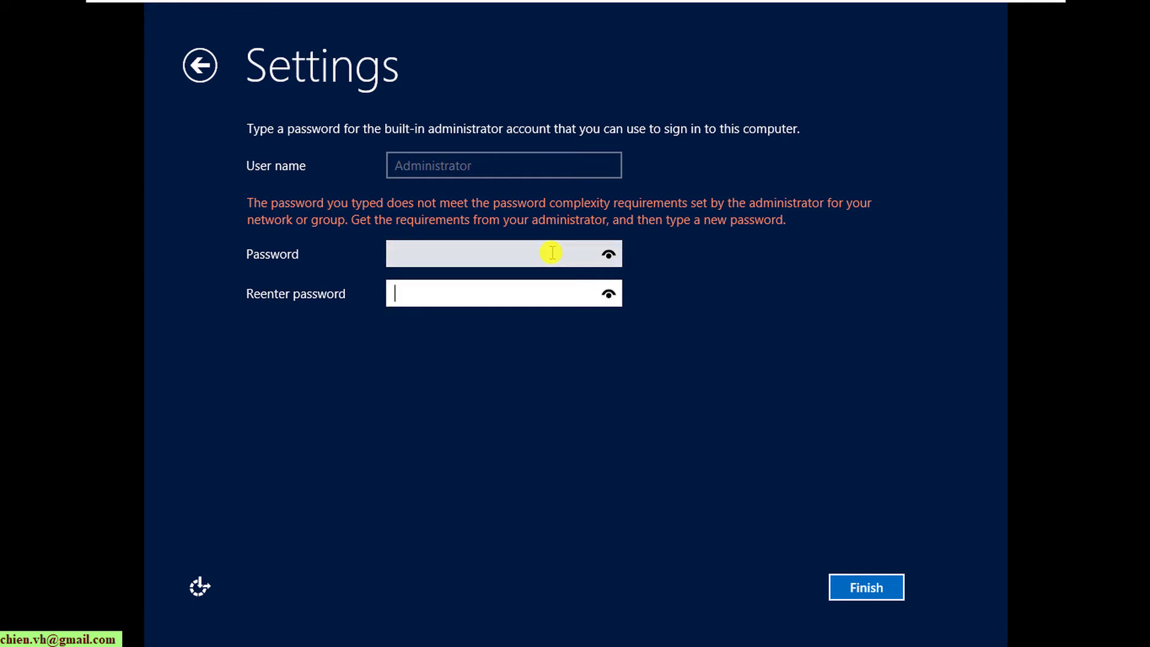
# - Enter the administrator password in both fields, retrying after the complexity rejection
pyautogui.click(552, 252)
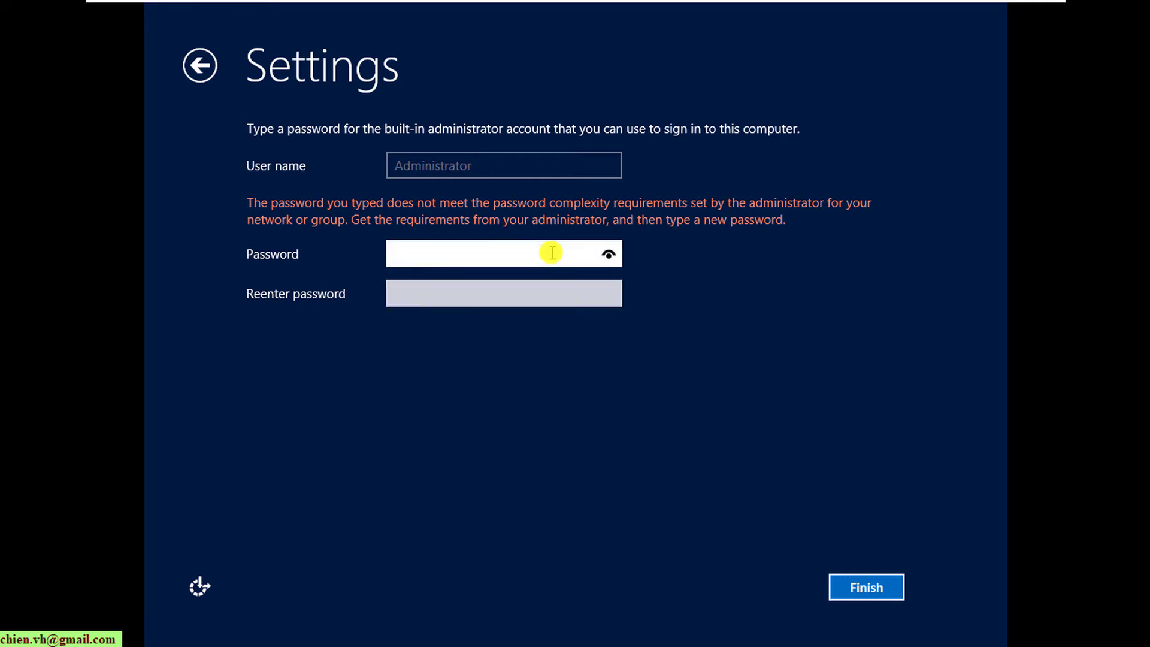
pyautogui.write('Abc@1234')
pyautogui.press('BackSpace')
pyautogui.press('BackSpace')
pyautogui.press('BackSpace')
pyautogui.press('BackSpace')
pyautogui.press('BackSpace')
pyautogui.press('BackSpace')
pyautogui.press('BackSpace')
pyautogui.press('BackSpace')
pyautogui.write('Abc@12345')
pyautogui.press('Tab')
pyautogui.write('Abc@')
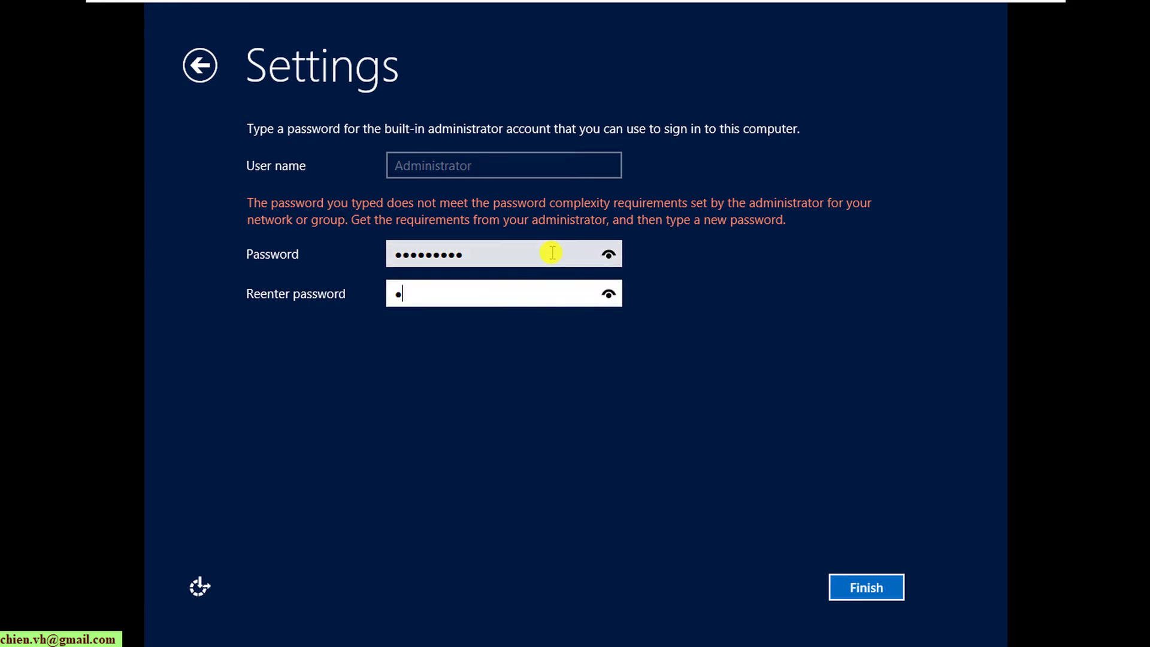
pyautogui.write('12345')
pyautogui.click(849, 587)
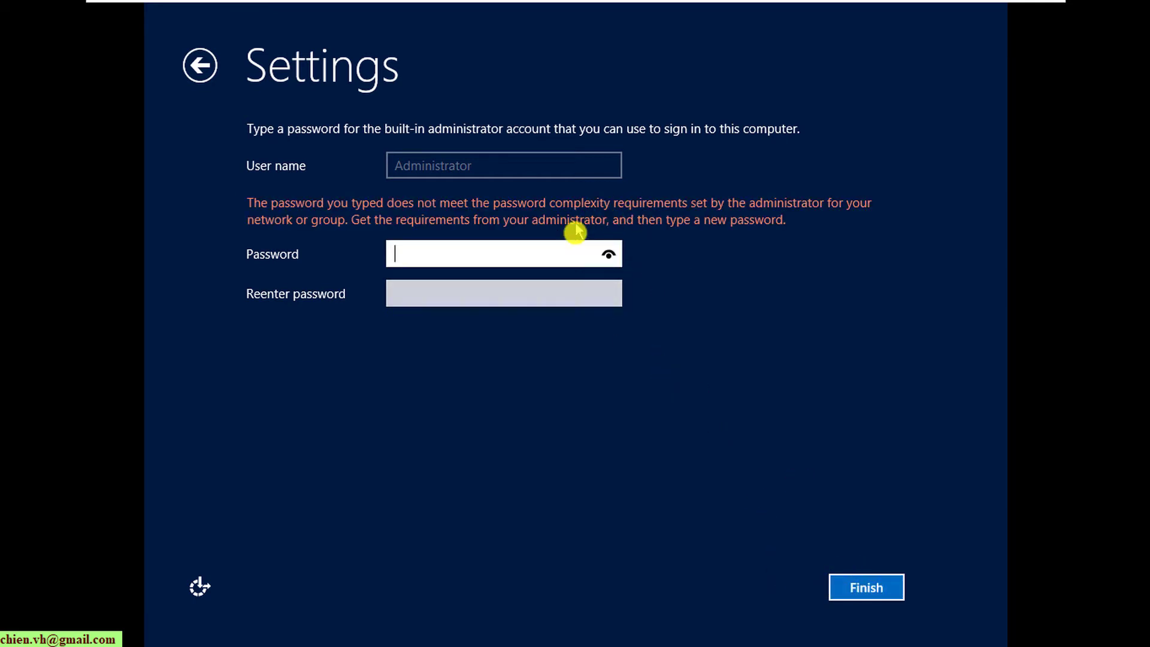
pyautogui.write('123456789')
pyautogui.press('Tab')
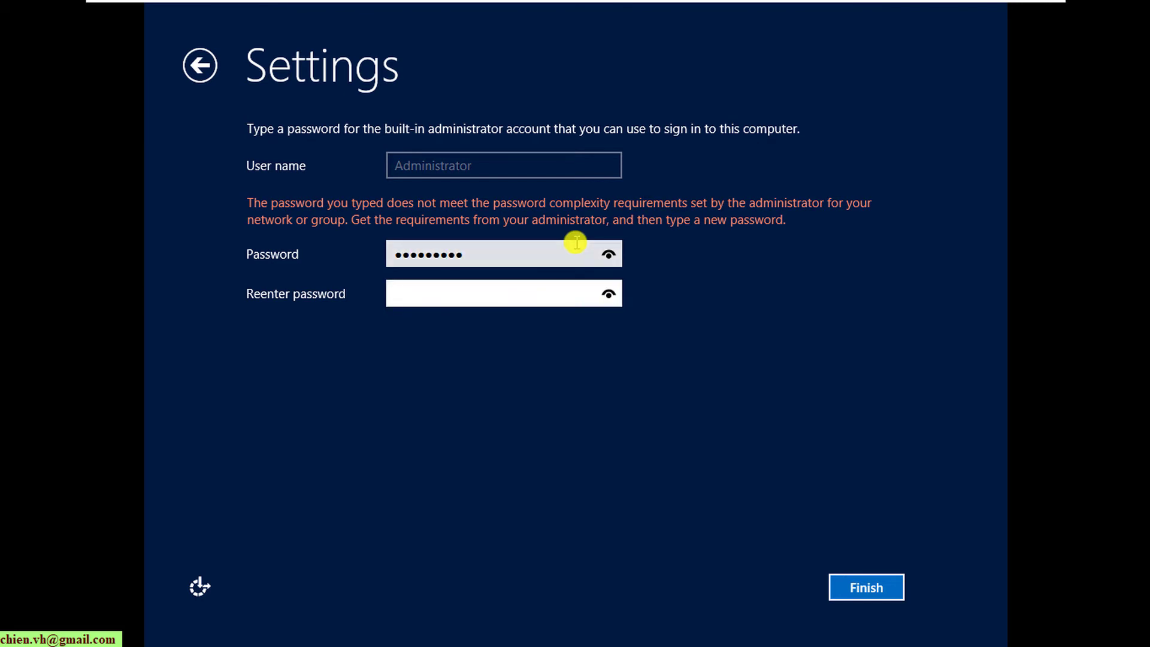
pyautogui.write('123456789')
# - Finish the password setup and sign in as Administrator with the account password
pyautogui.click(878, 586)
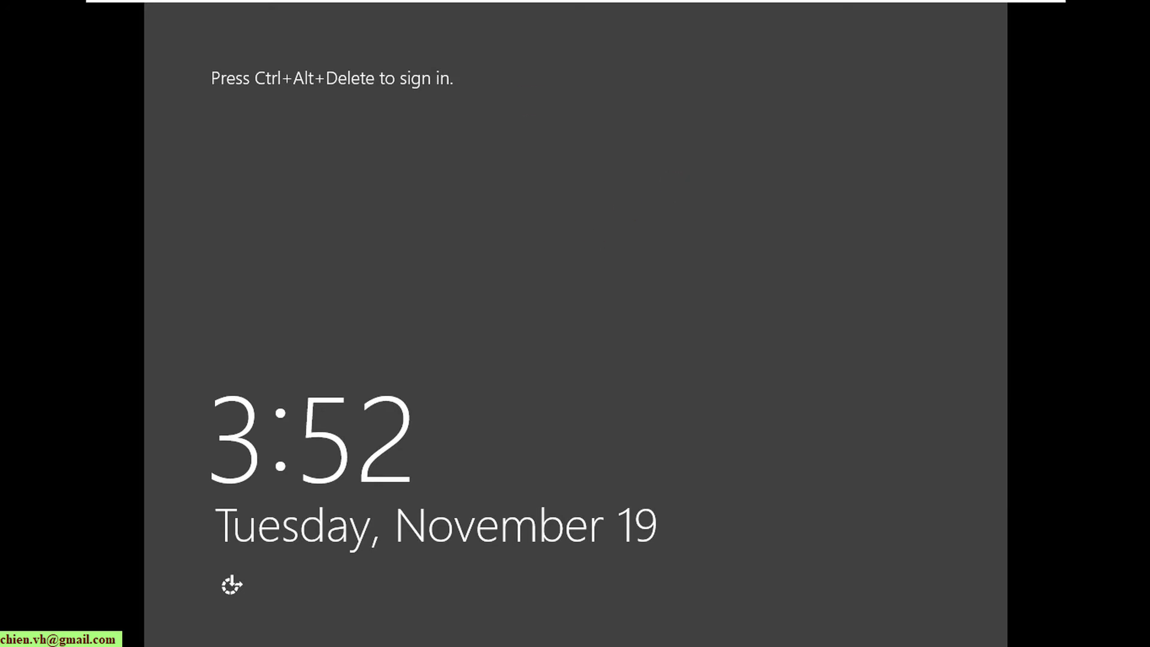
pyautogui.moveTo(527, 3)
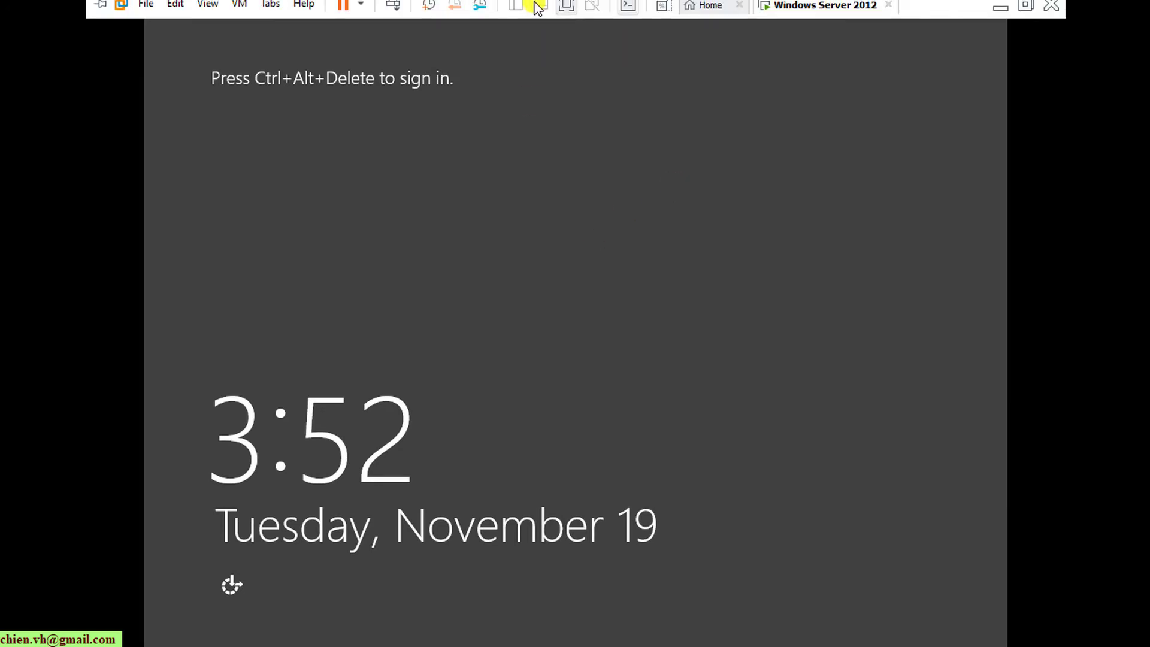
pyautogui.click(393, 12)
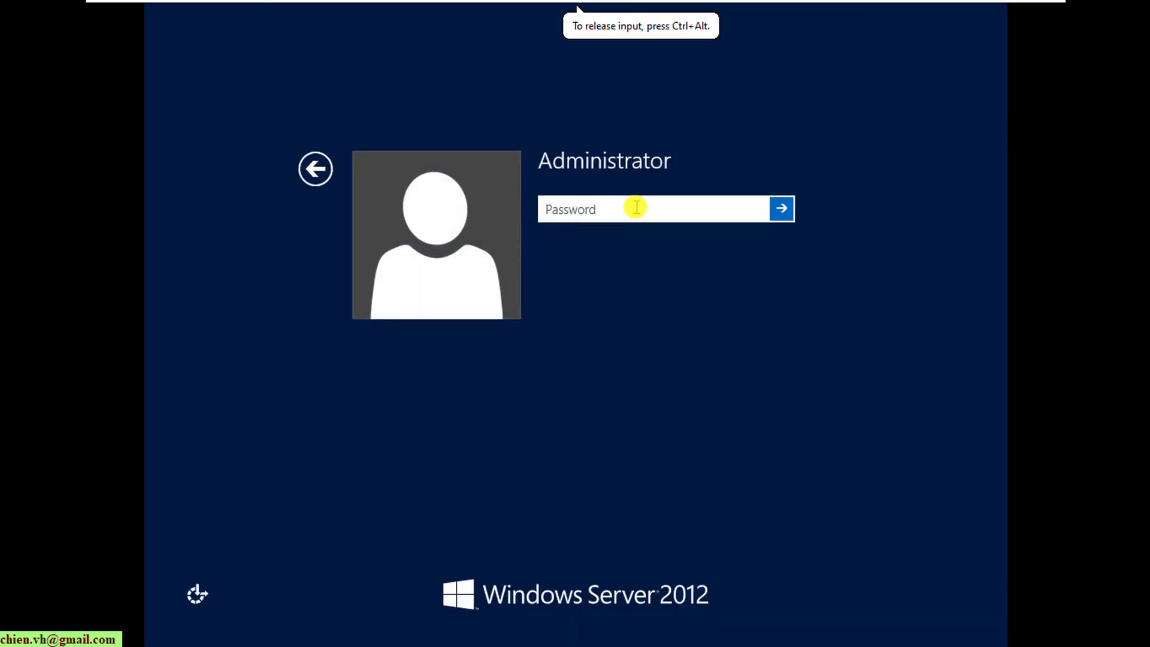
pyautogui.write('P@ssw')
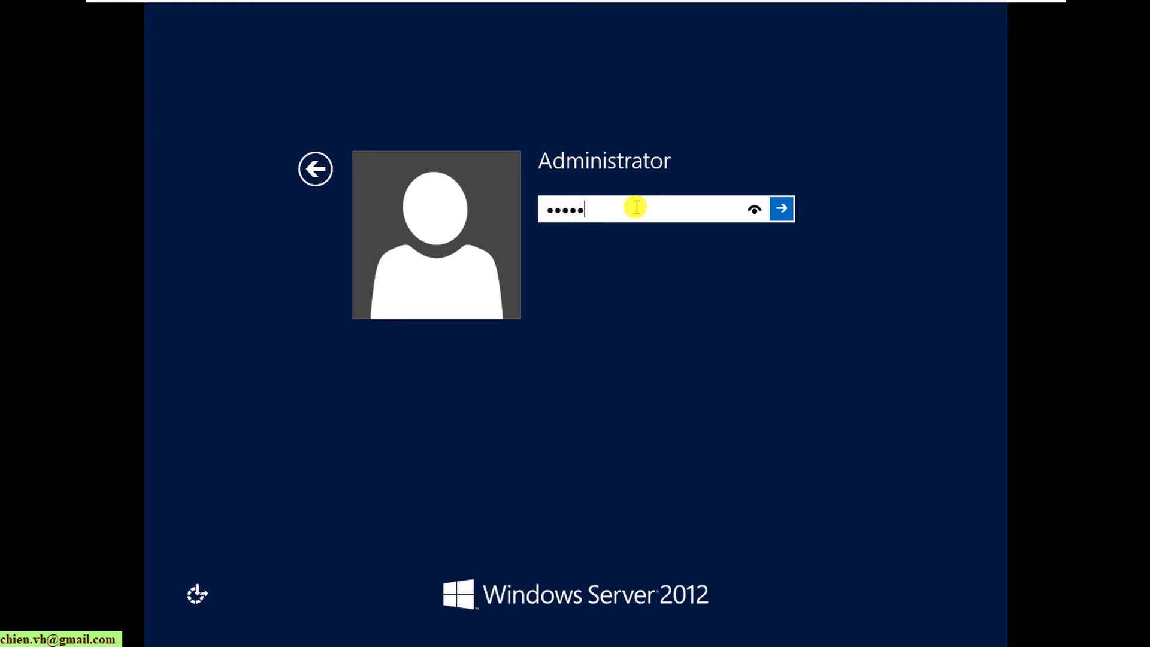
pyautogui.write('ord1')
pyautogui.press('Return')
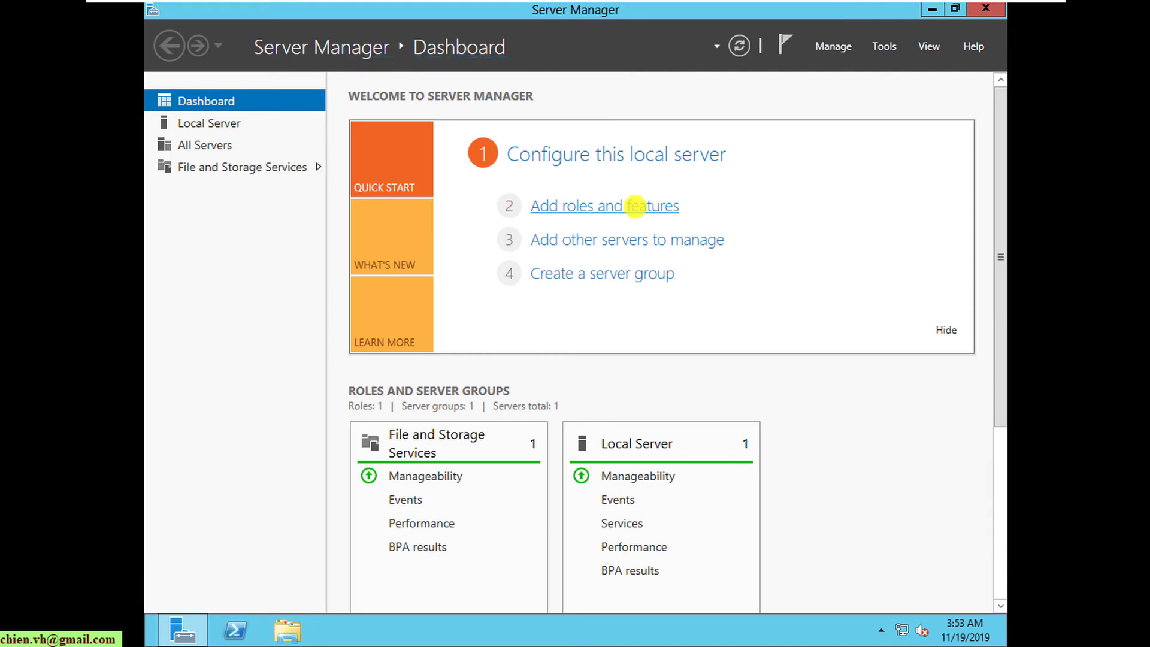
# - Close Server Manager and refresh the guest desktop
pyautogui.click(990, 11)
pyautogui.rightClick(647, 190)
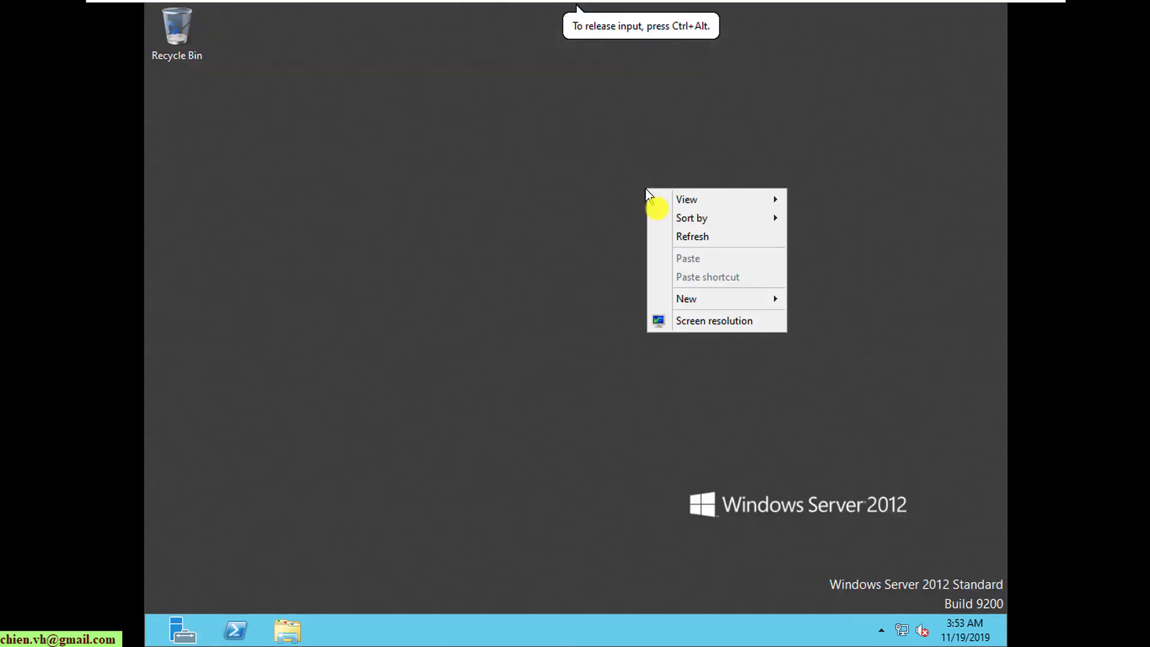
pyautogui.click(689, 236)
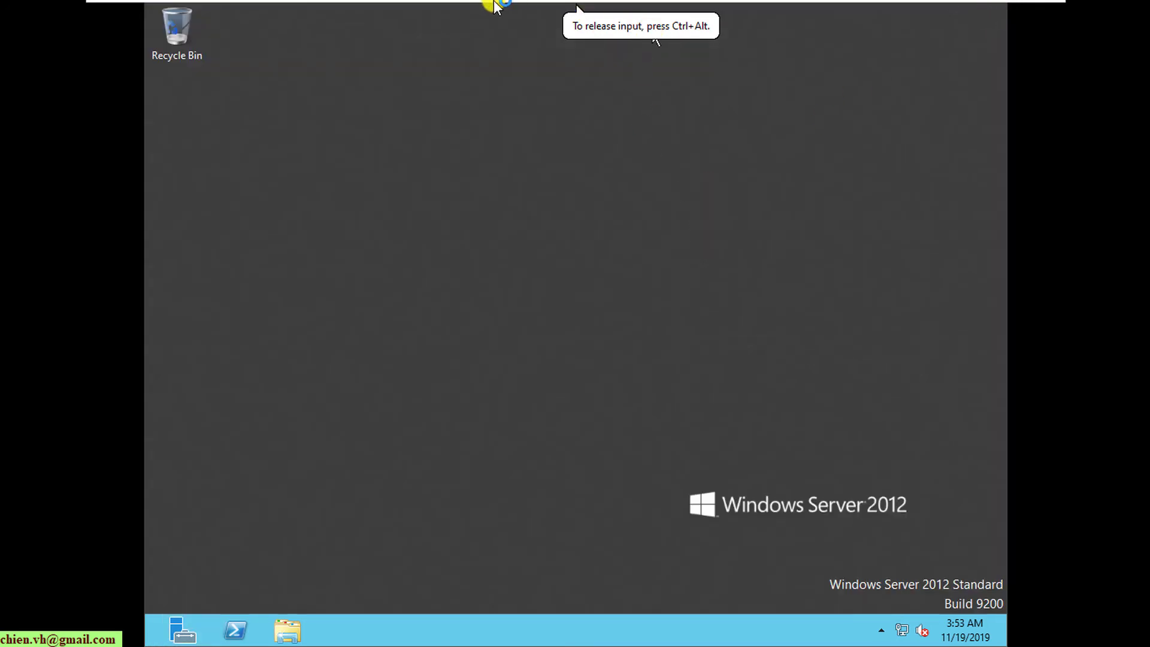
# - Choose VM > Install VMware Tools and connect the installer disc to the guest
pyautogui.moveTo(494, 7)
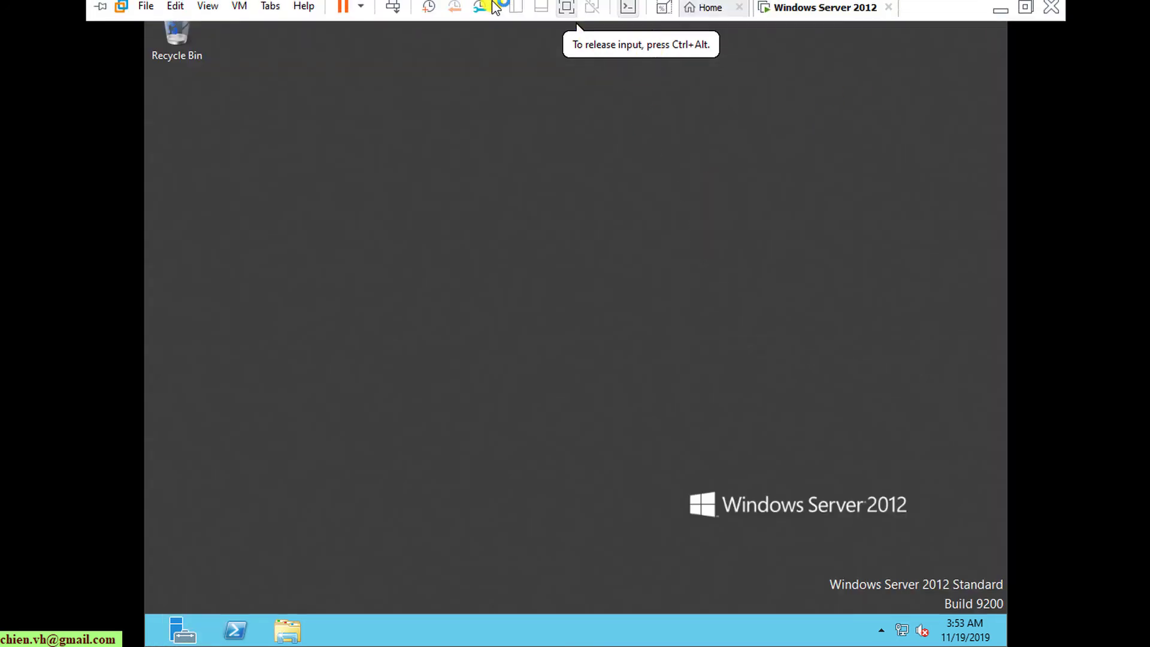
pyautogui.click(247, 12)
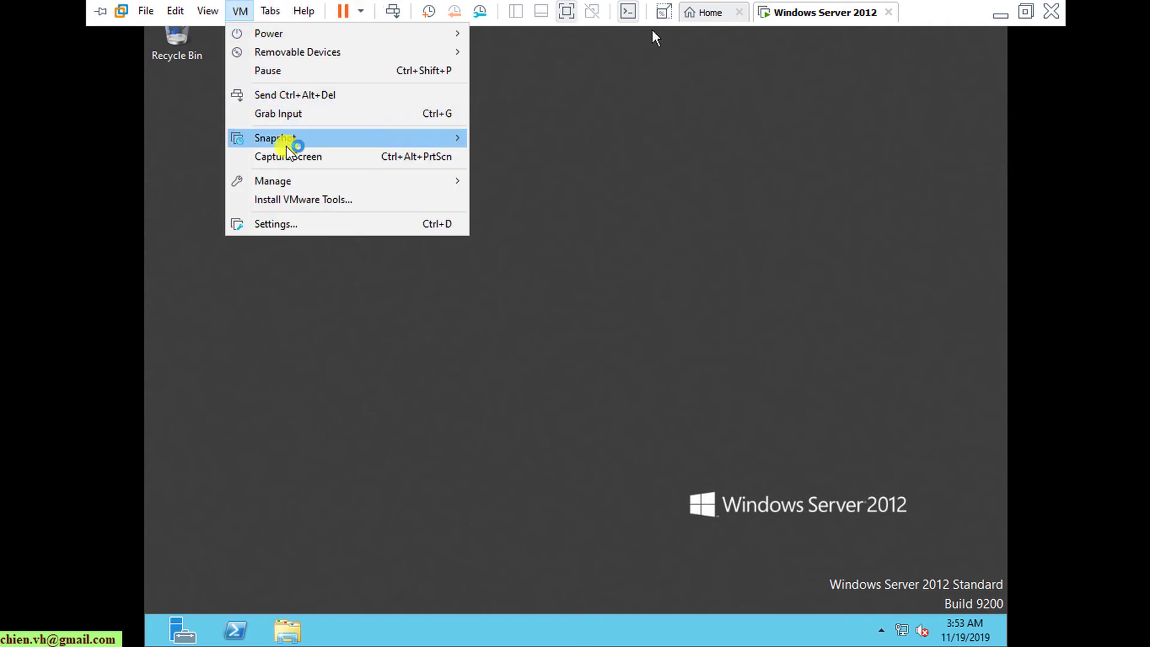
pyautogui.click(309, 198)
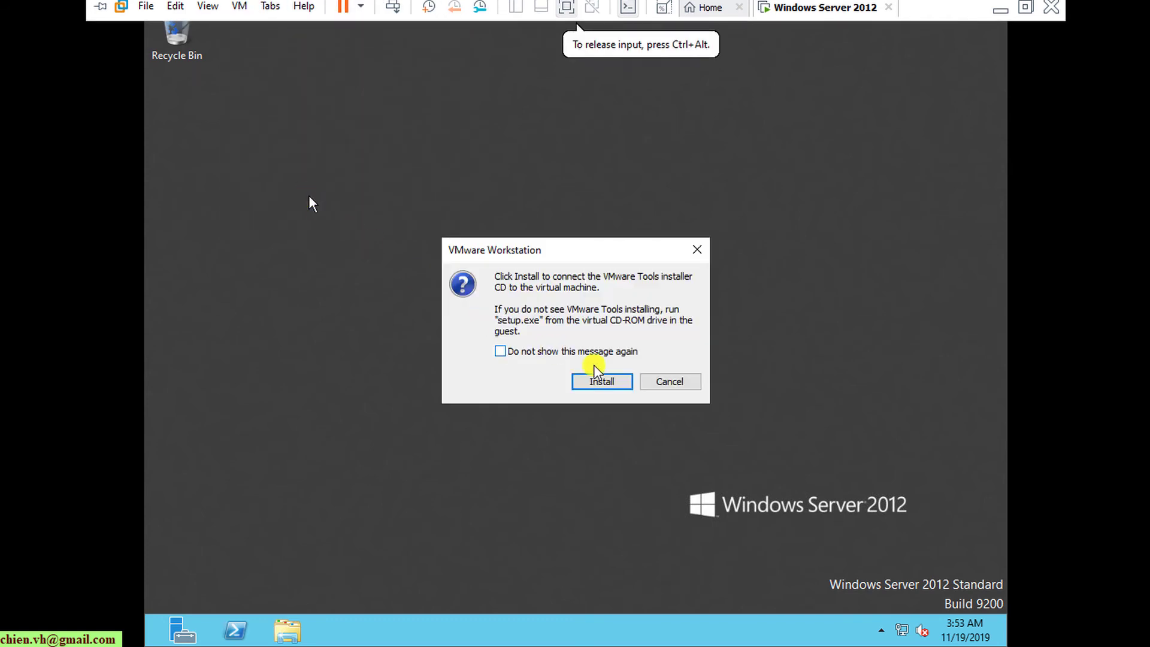
pyautogui.click(601, 382)
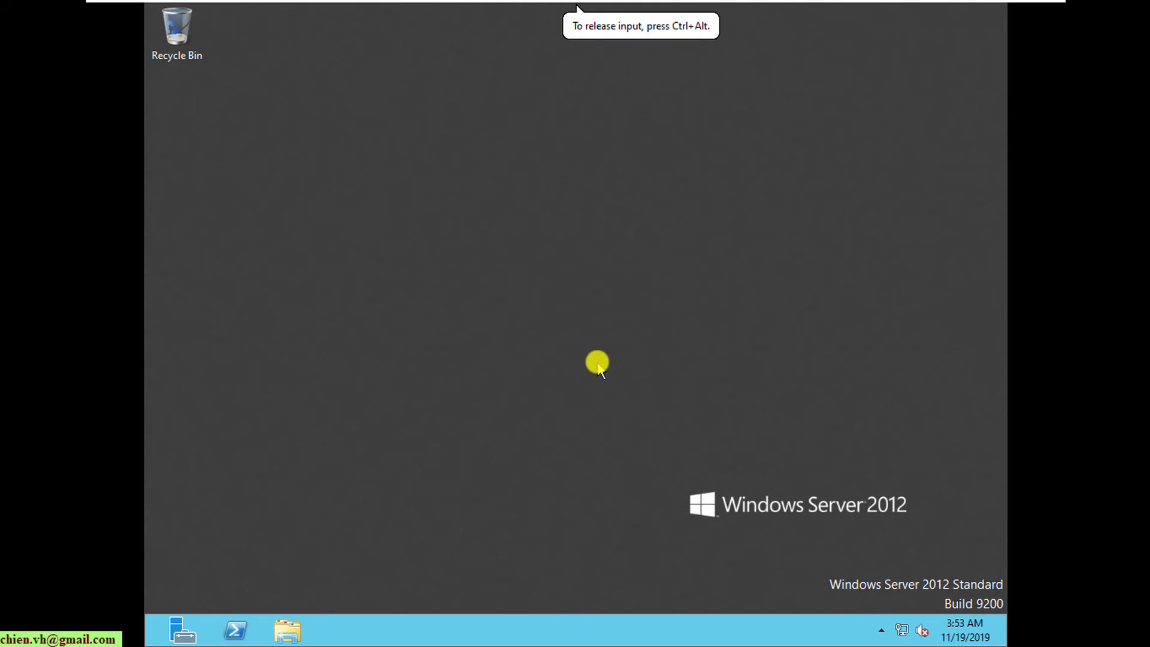
# - In File Explorer's Computer view, launch VMware Tools setup from DVD Drive (D:)
pyautogui.click(287, 630)
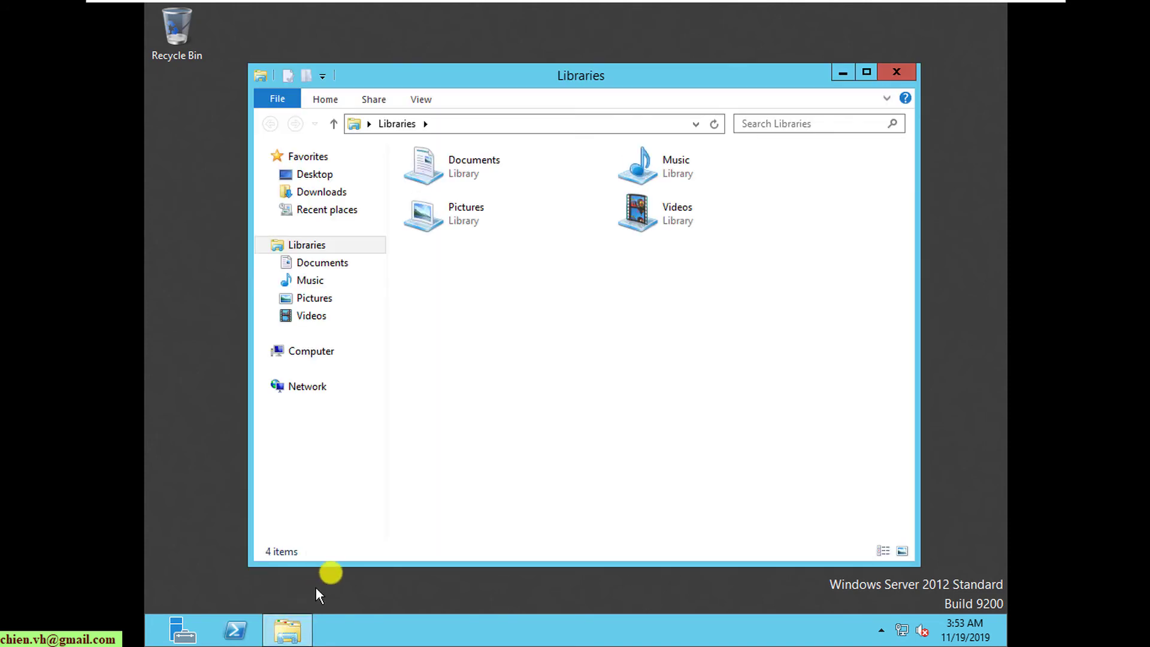
pyautogui.click(323, 351)
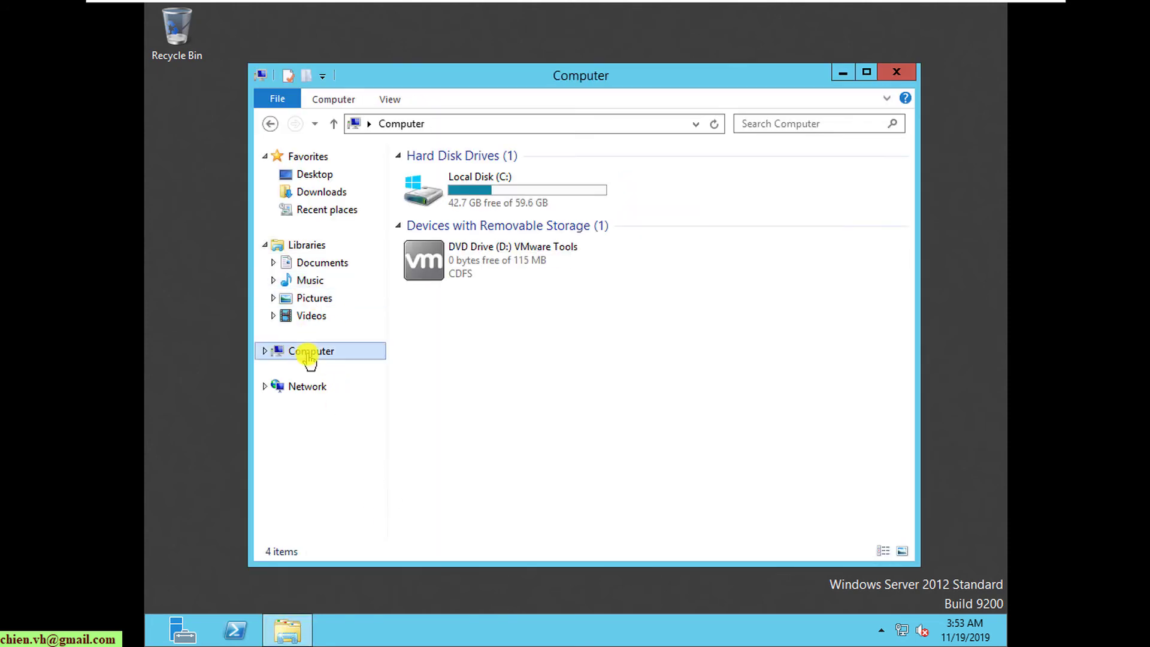
pyautogui.doubleClick(485, 260)
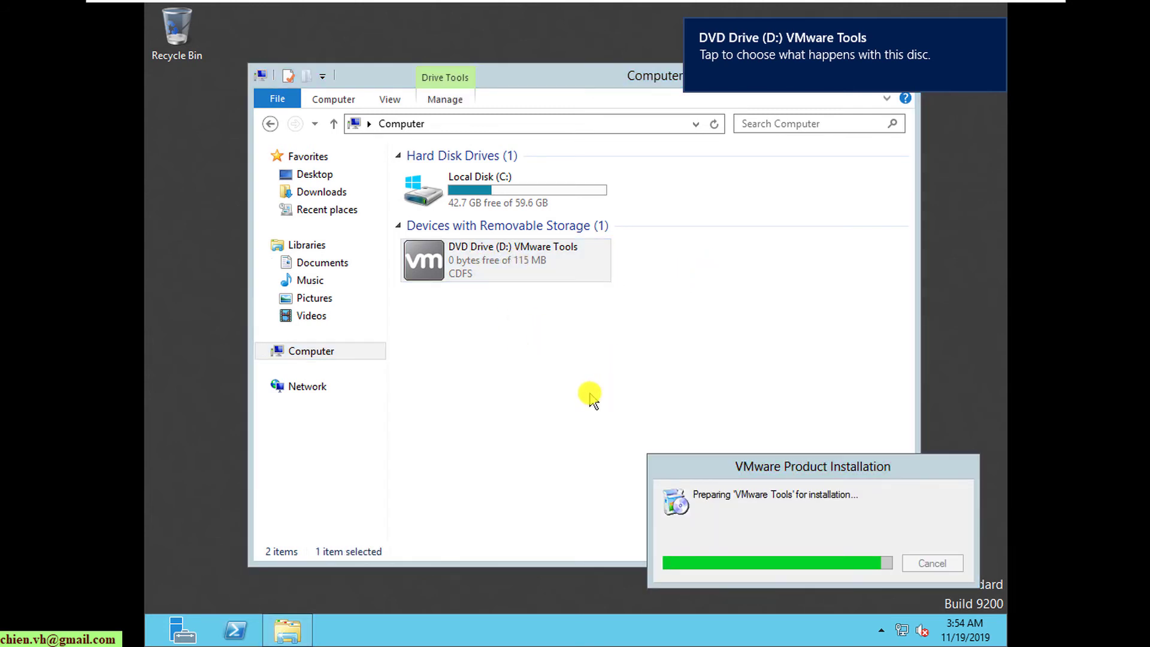
pyautogui.moveTo(625, 78); pyautogui.dragTo(521, 96)
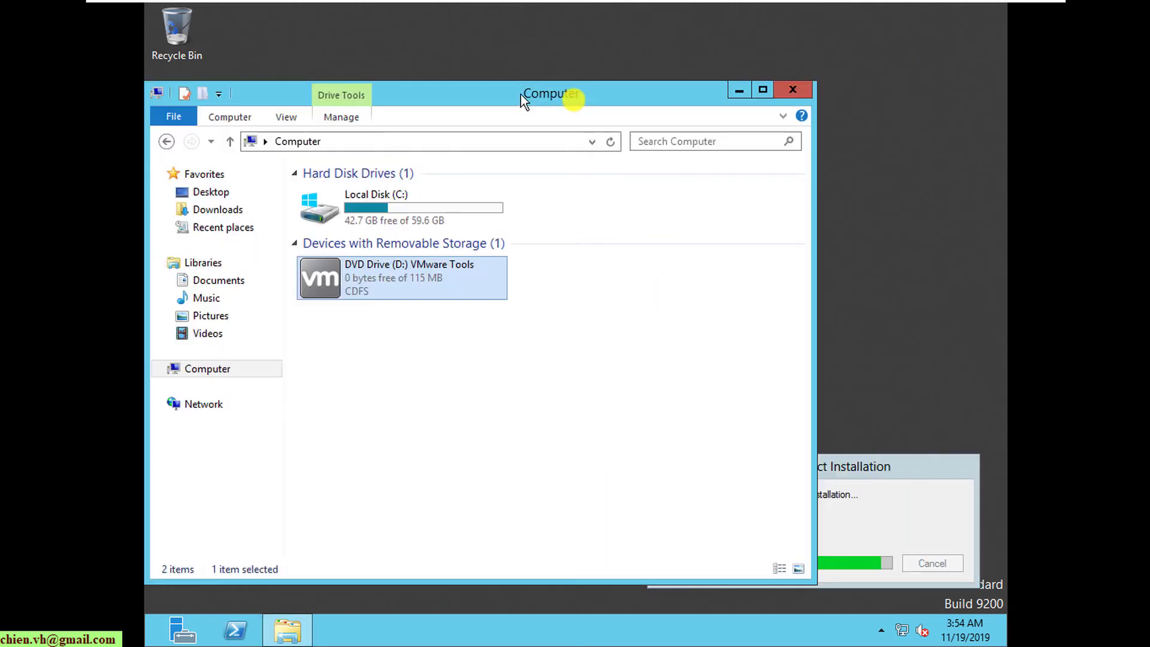
# - Close the Computer window and run VMware Tools setup with the Typical setup type to completion
pyautogui.click(801, 91)
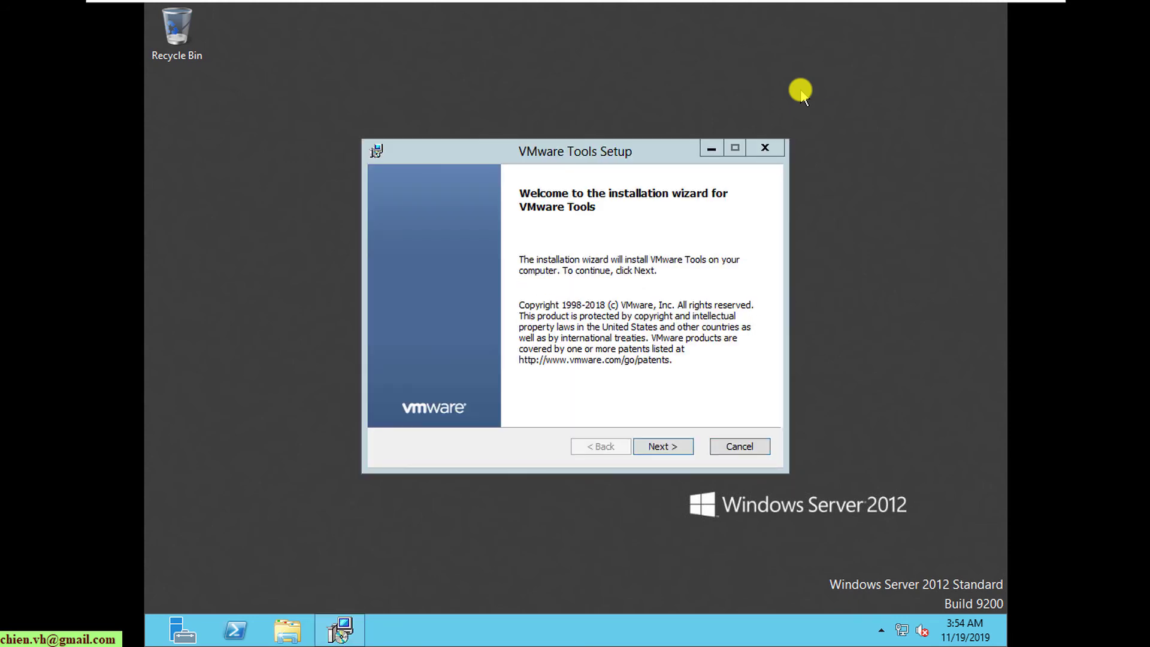
pyautogui.click(662, 446)
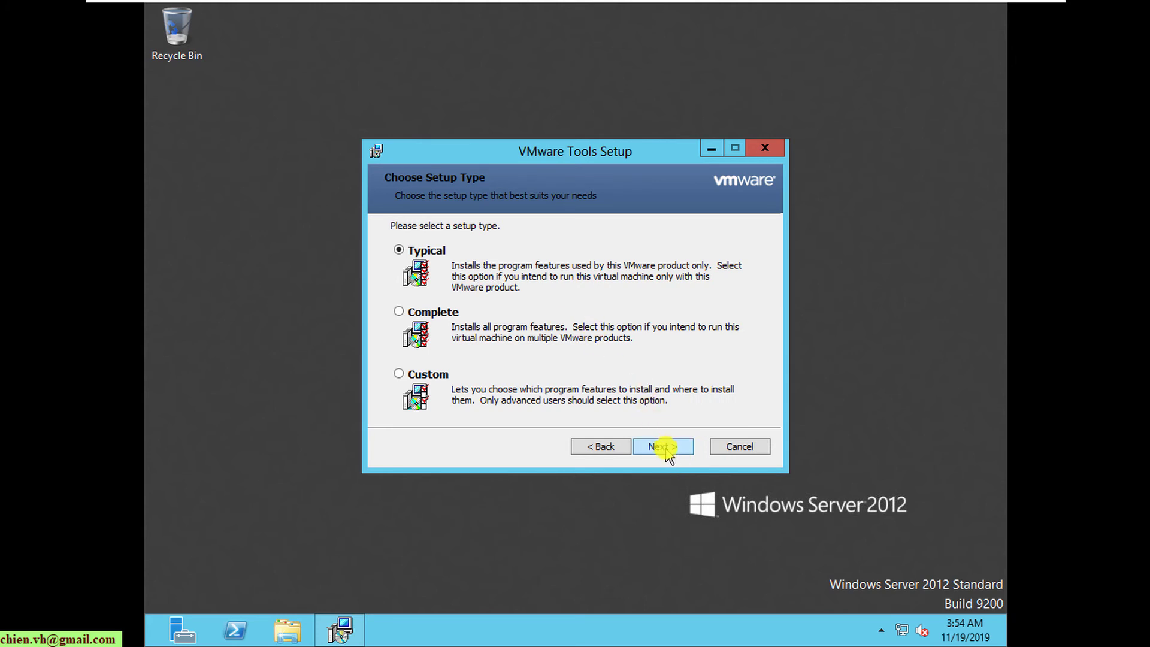
pyautogui.click(664, 448)
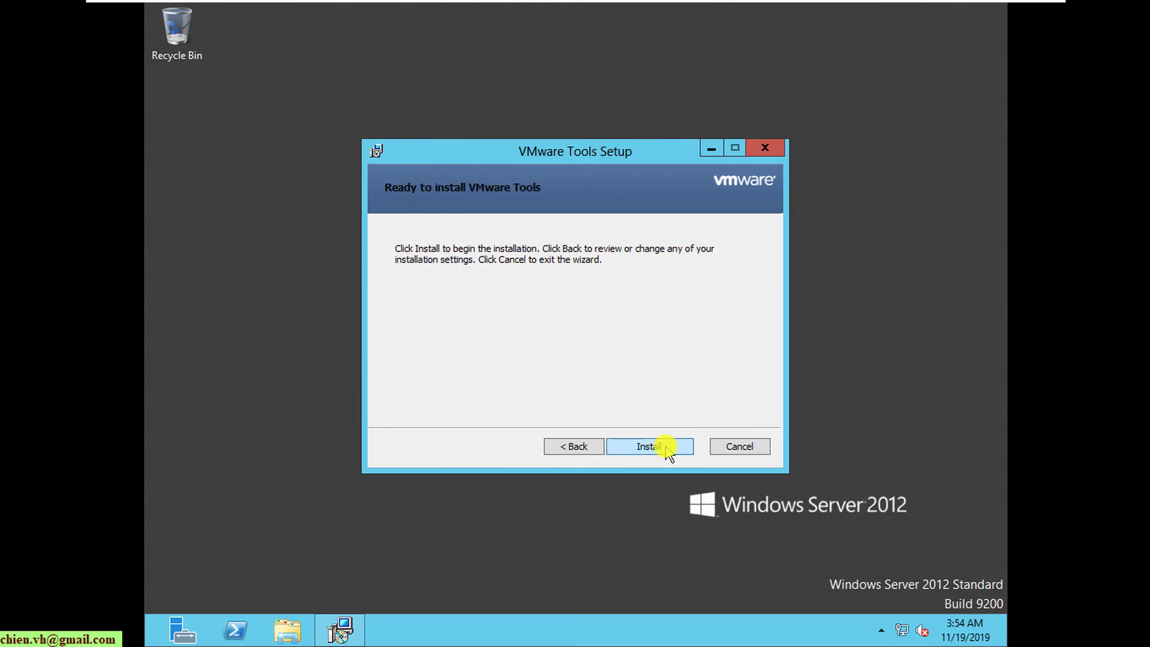
pyautogui.click(650, 451)
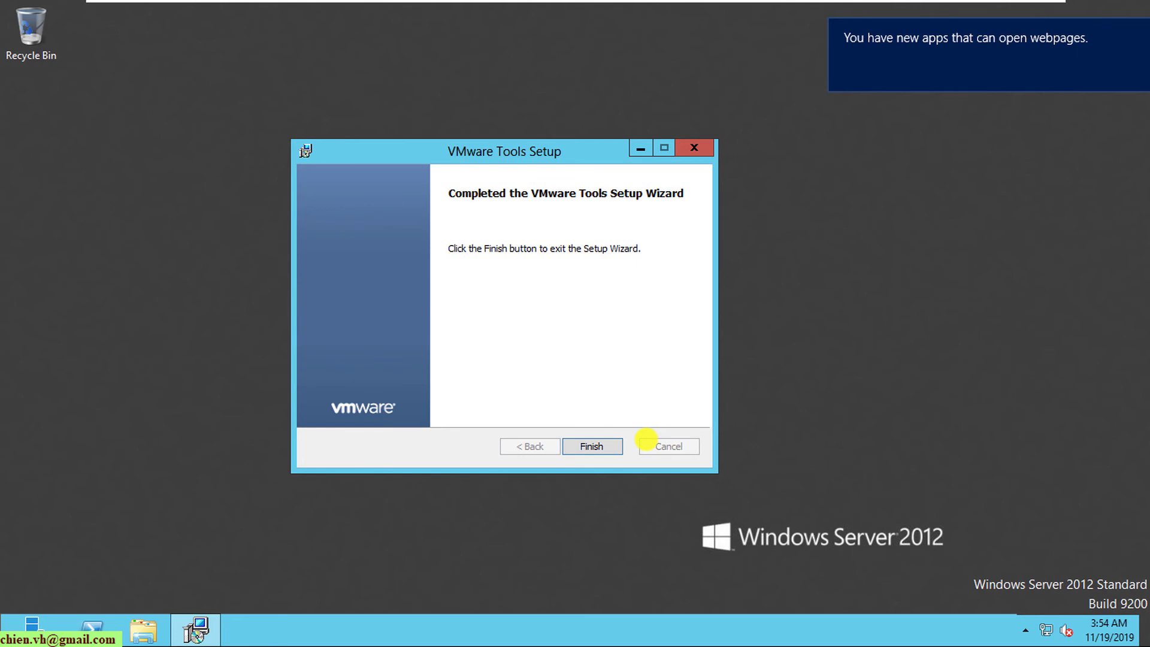
pyautogui.click(603, 443)
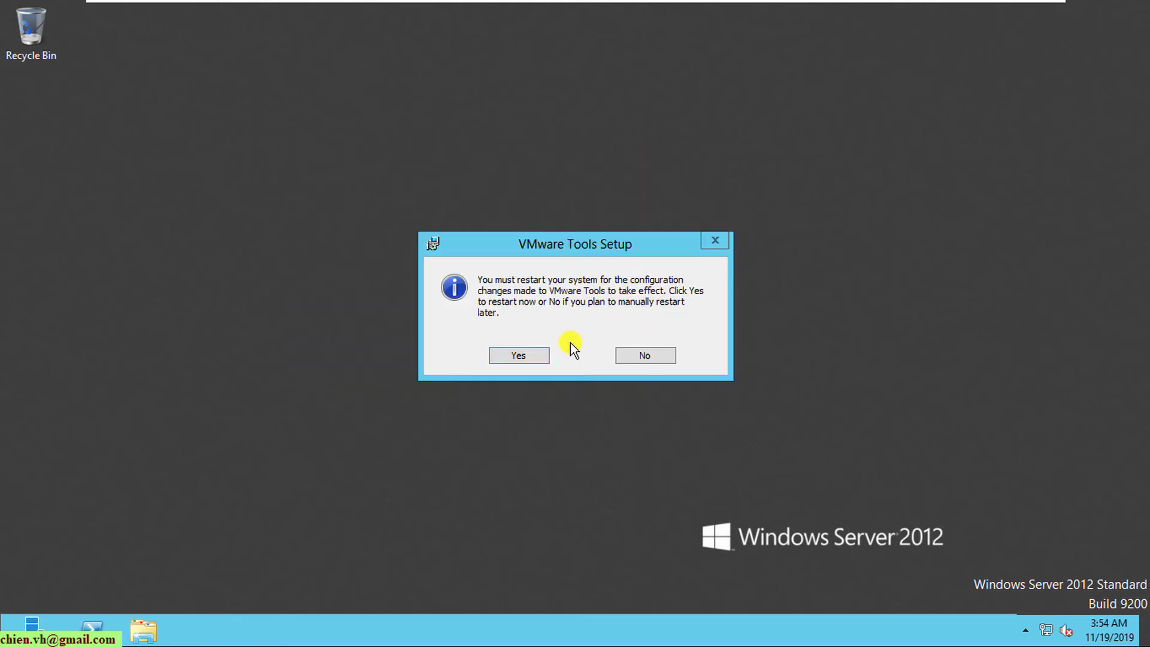
# - Confirm Yes to restart the guest so the VMware Tools changes take effect
pyautogui.click(537, 357)
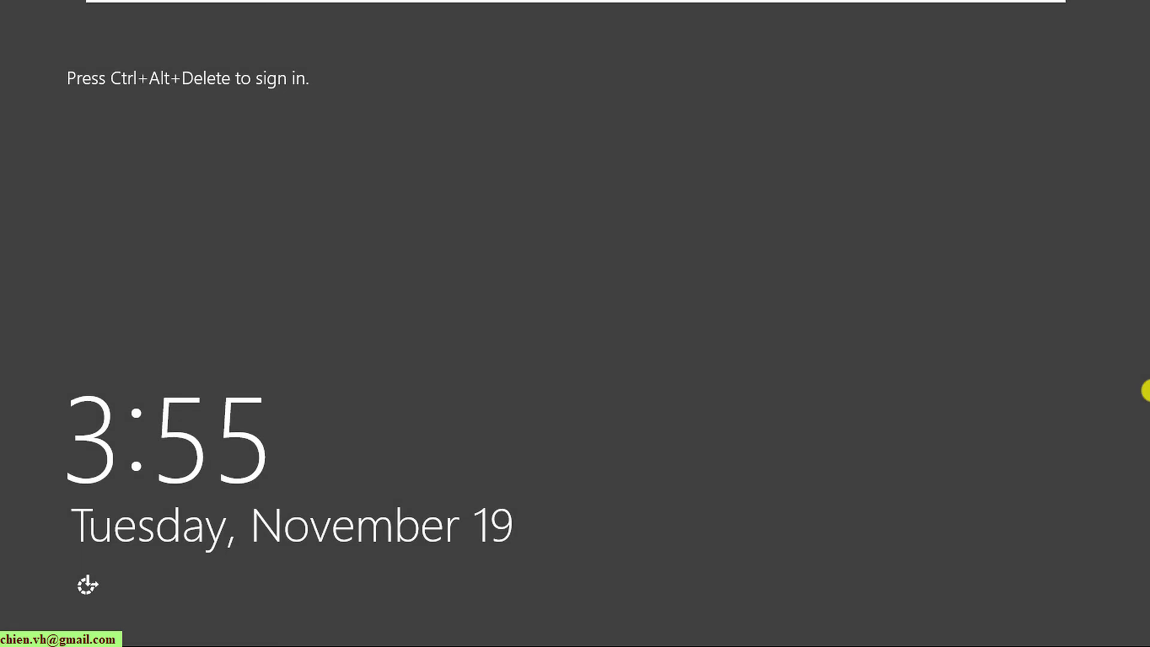
# - Send Ctrl+Alt+Del from the toolbar and sign in as Administrator with the account password
pyautogui.moveTo(462, 8)
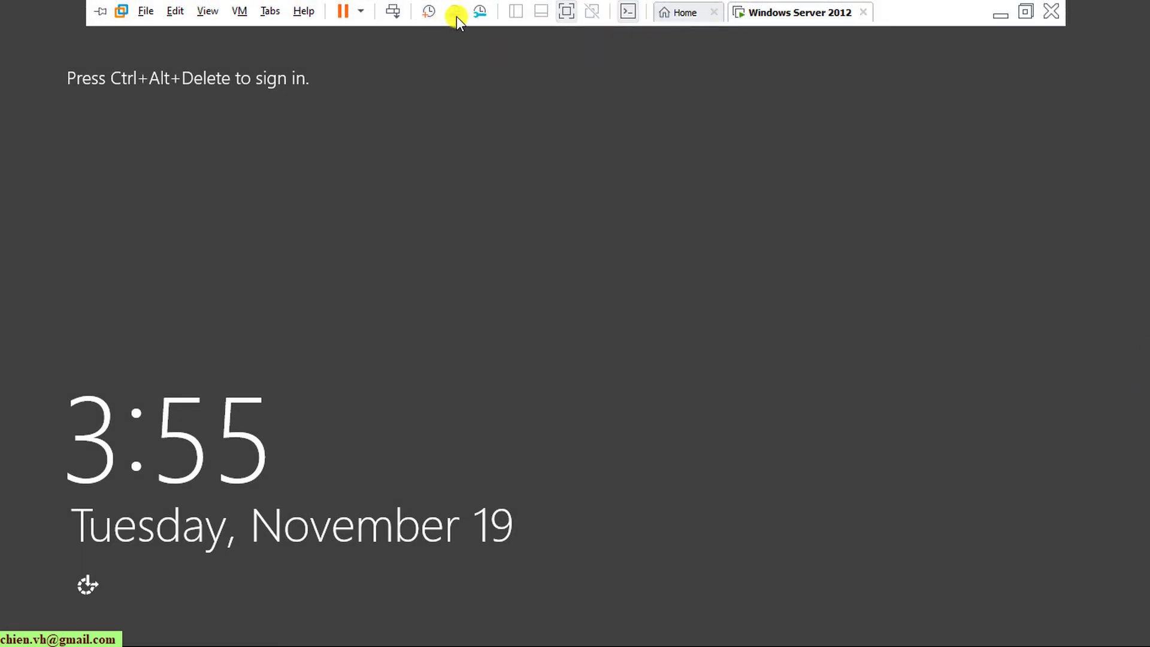
pyautogui.click(393, 11)
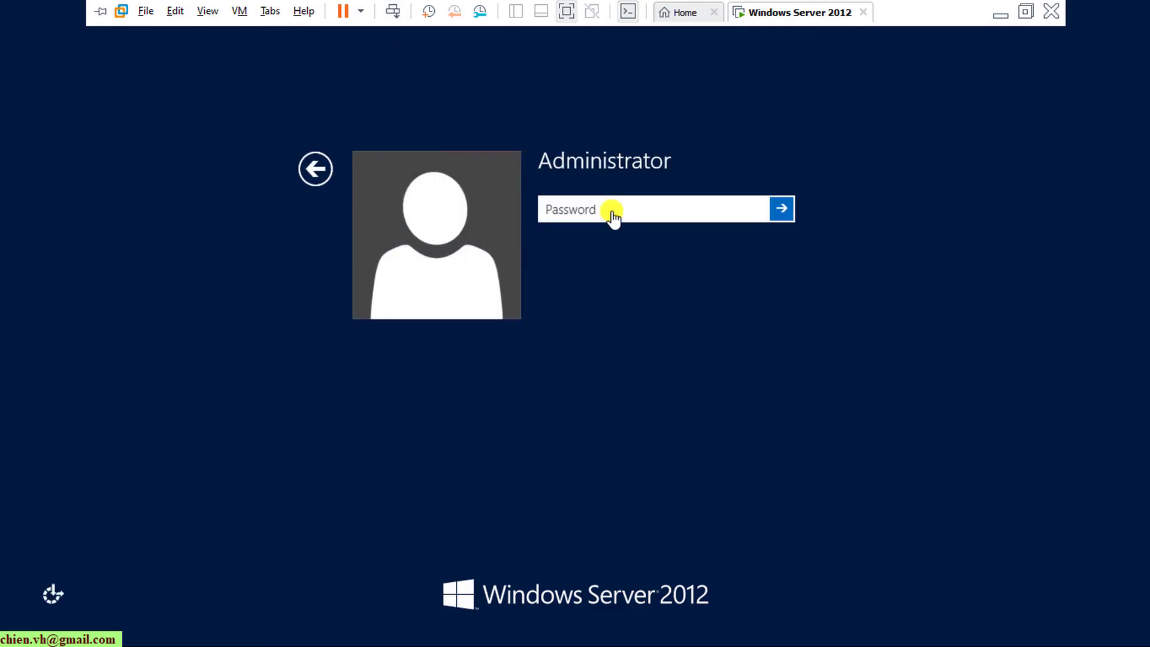
pyautogui.click(613, 213)
pyautogui.write('******')
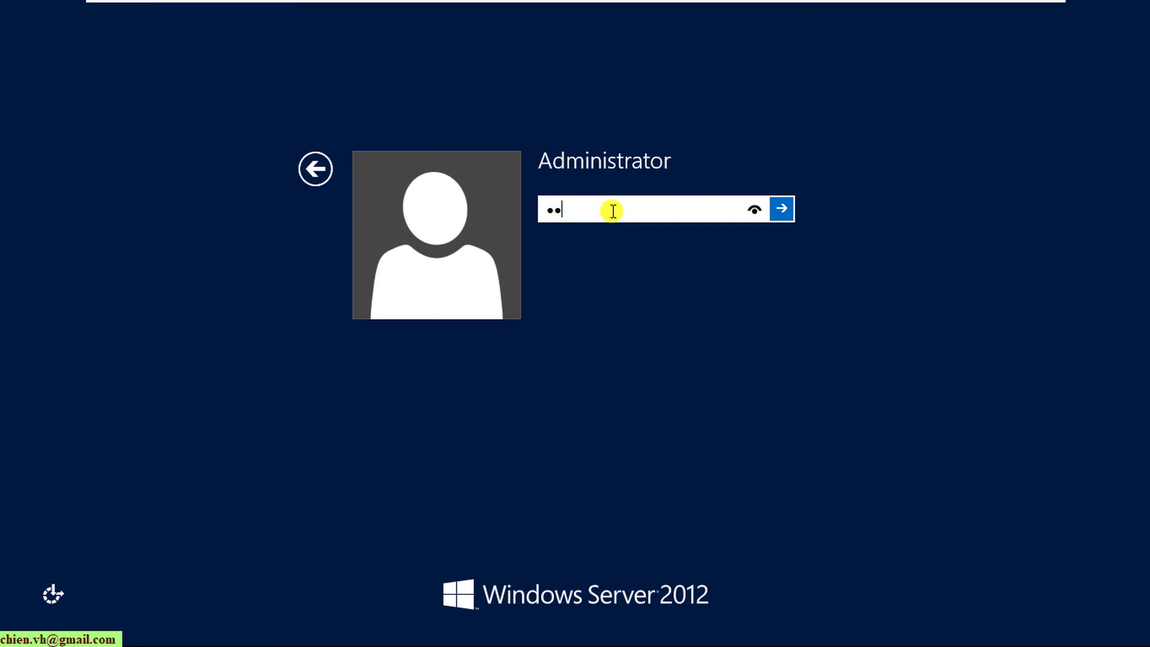
pyautogui.write('*')
pyautogui.press('Return')
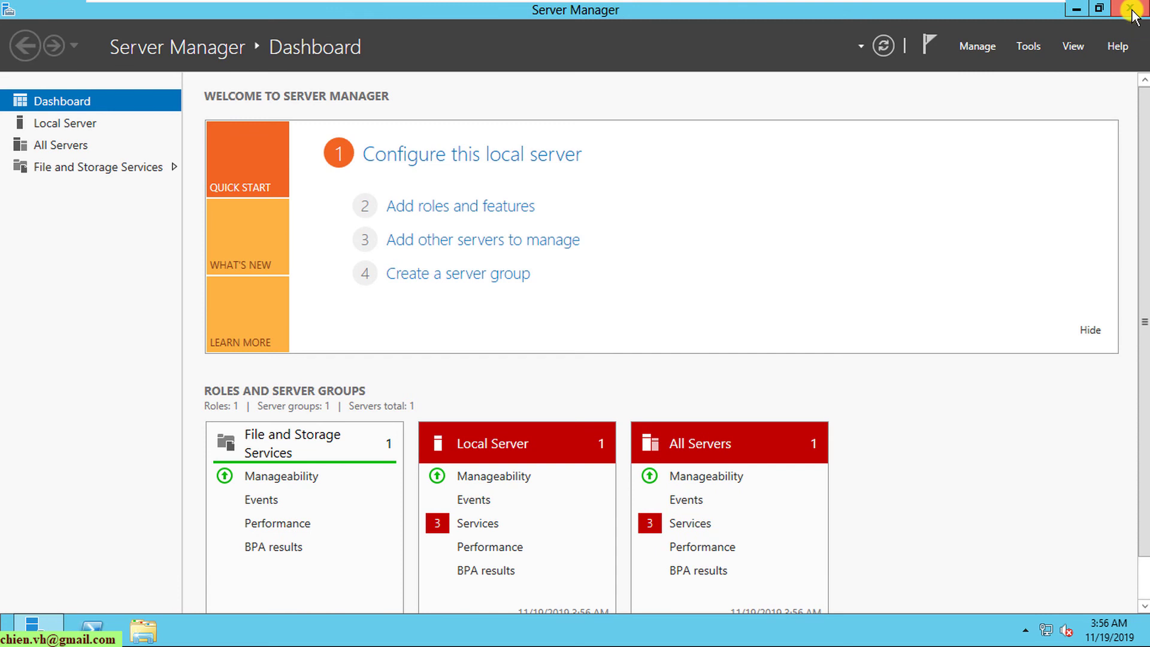
# - Close Server Manager and leave full-screen mode to show the guest desktop in the Workstation window
pyautogui.click(1131, 9)
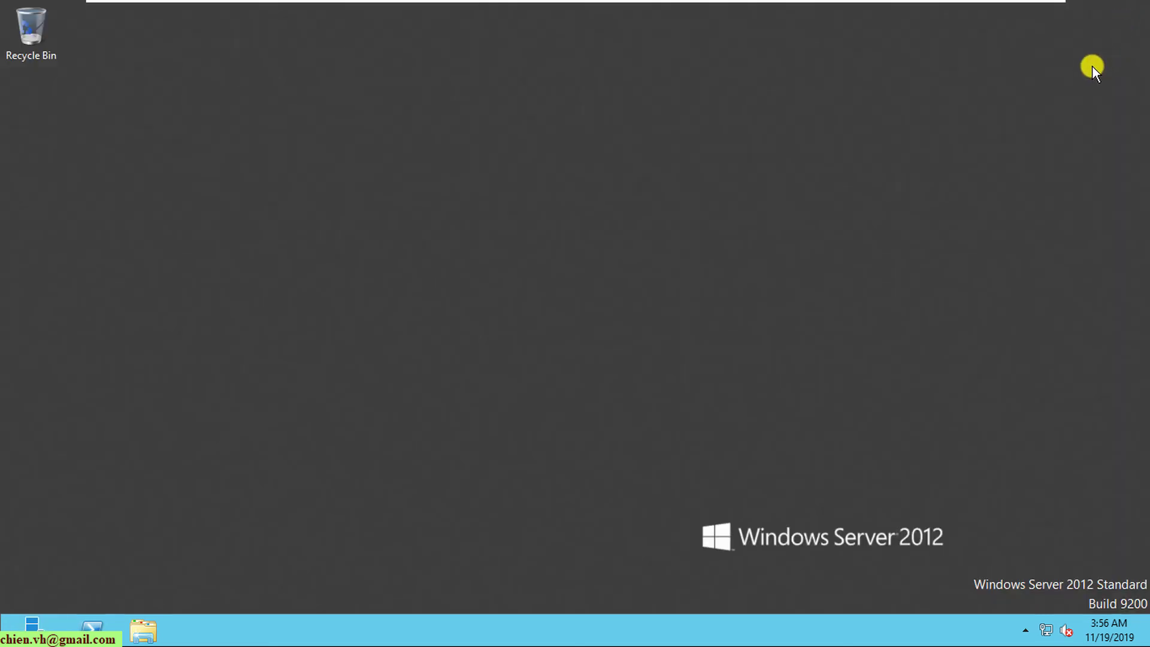
pyautogui.moveTo(923, 2)
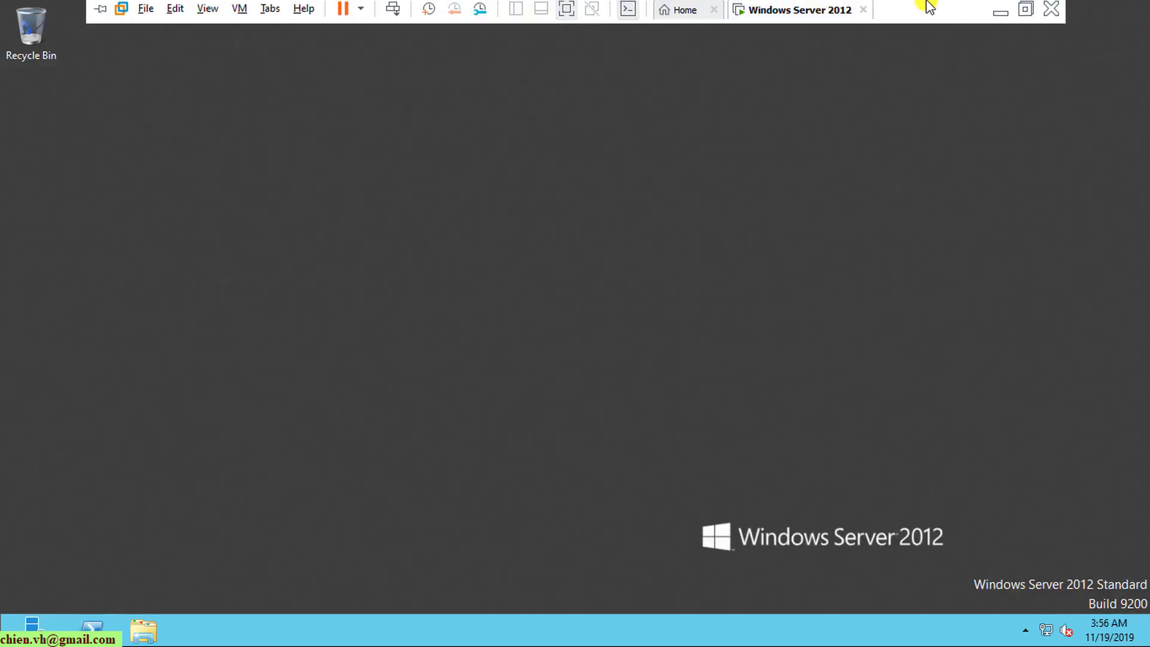
pyautogui.click(1025, 13)
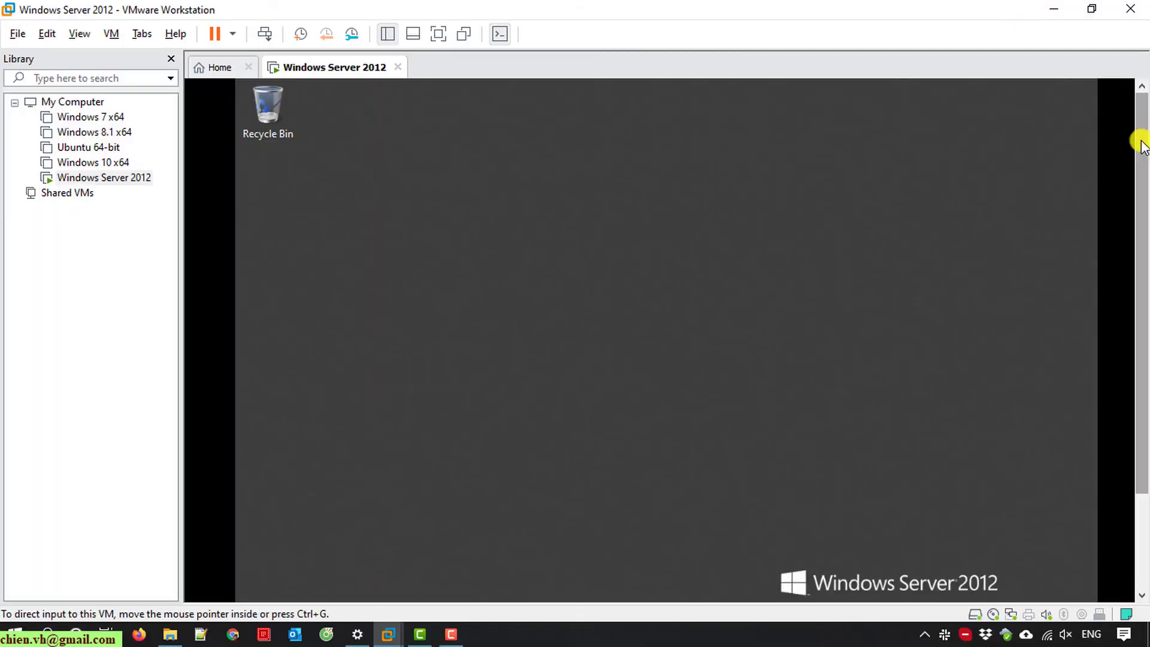
pyautogui.moveTo(1141, 144); pyautogui.dragTo(1143, 371)
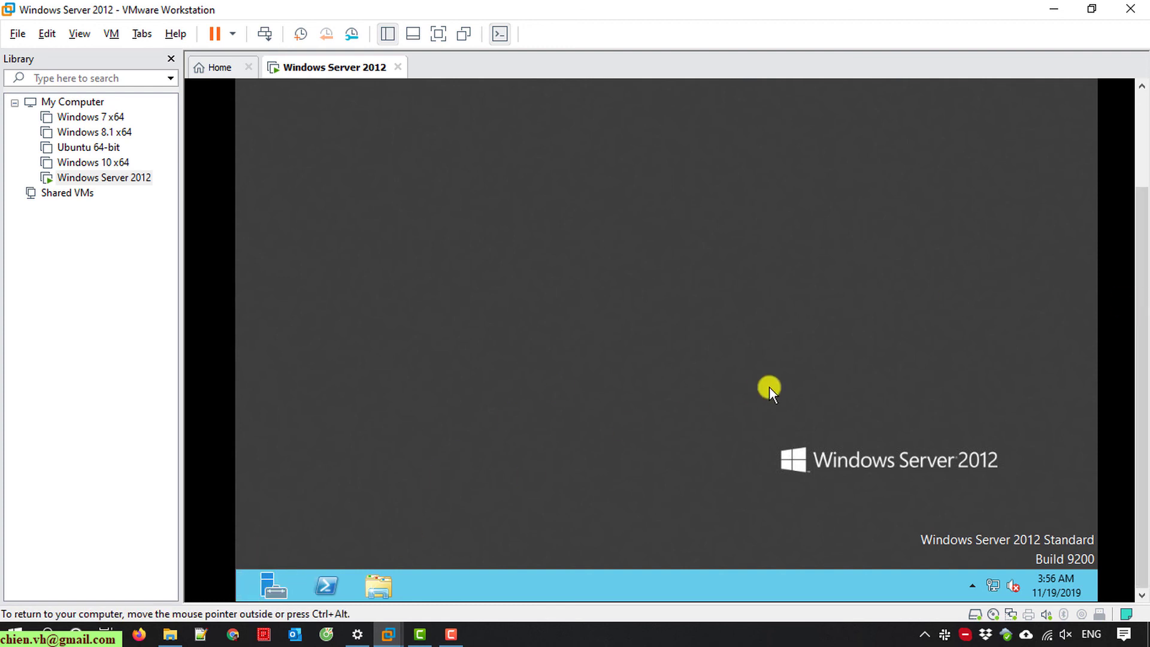
pyautogui.moveTo(1142, 321); pyautogui.dragTo(1142, 371)
pyautogui.moveTo(1142, 366); pyautogui.dragTo(1143, 267)
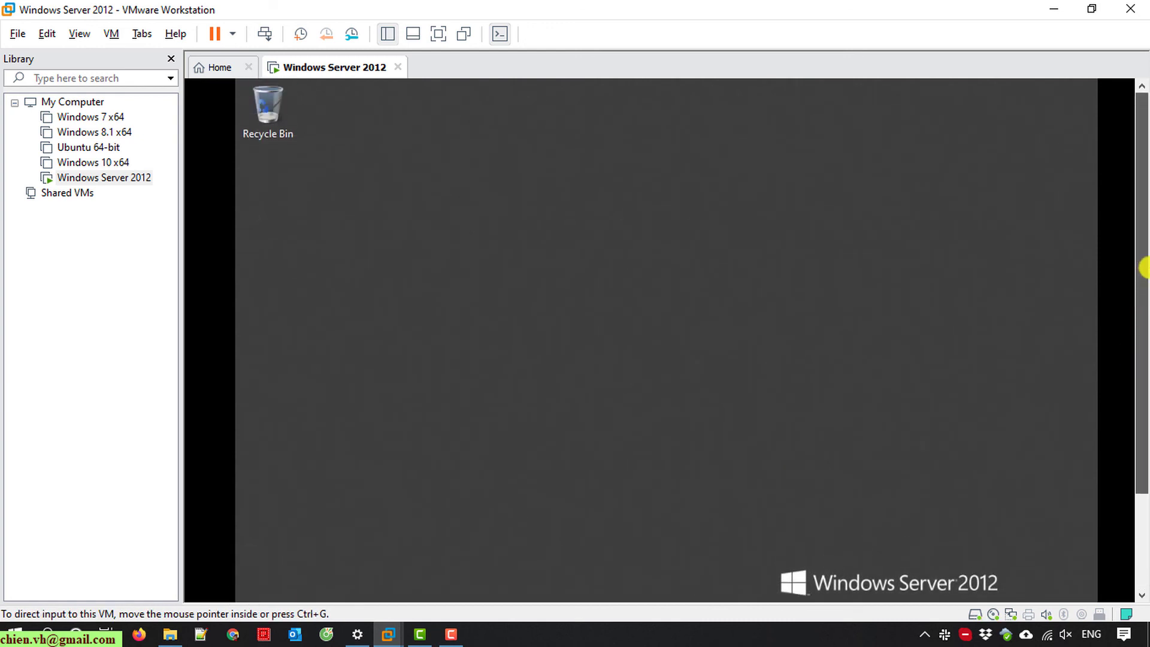